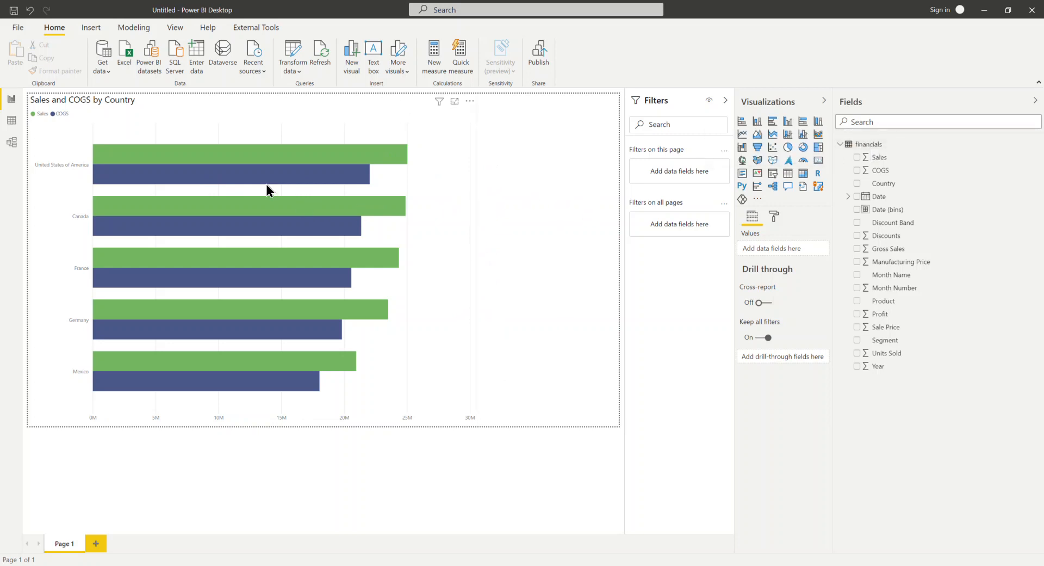
# Add a Product slicer in the empty space beside the bar chart and shorten it to fit its list of items
pyautogui.click(474, 211)
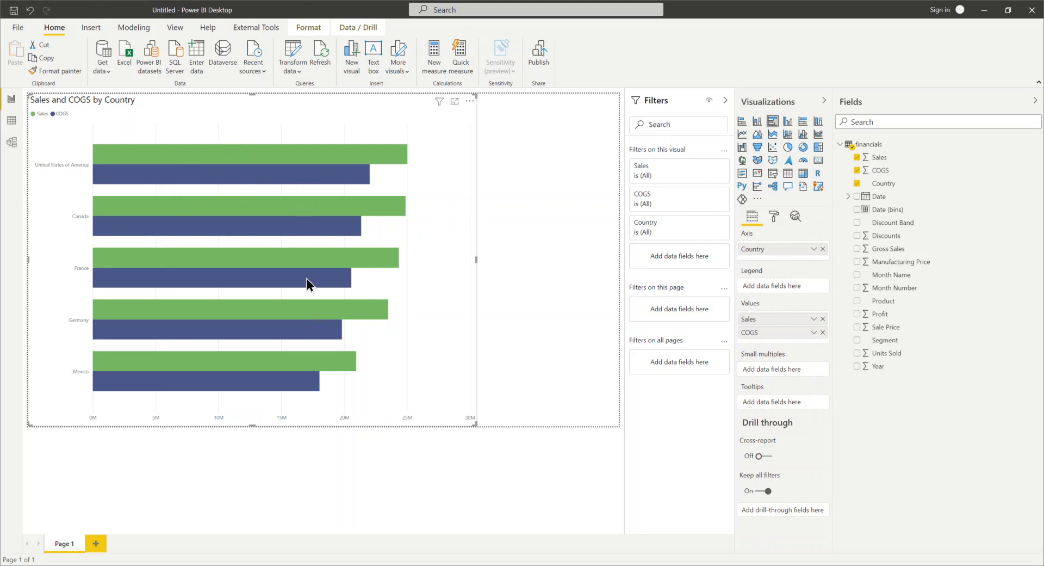
pyautogui.click(504, 179)
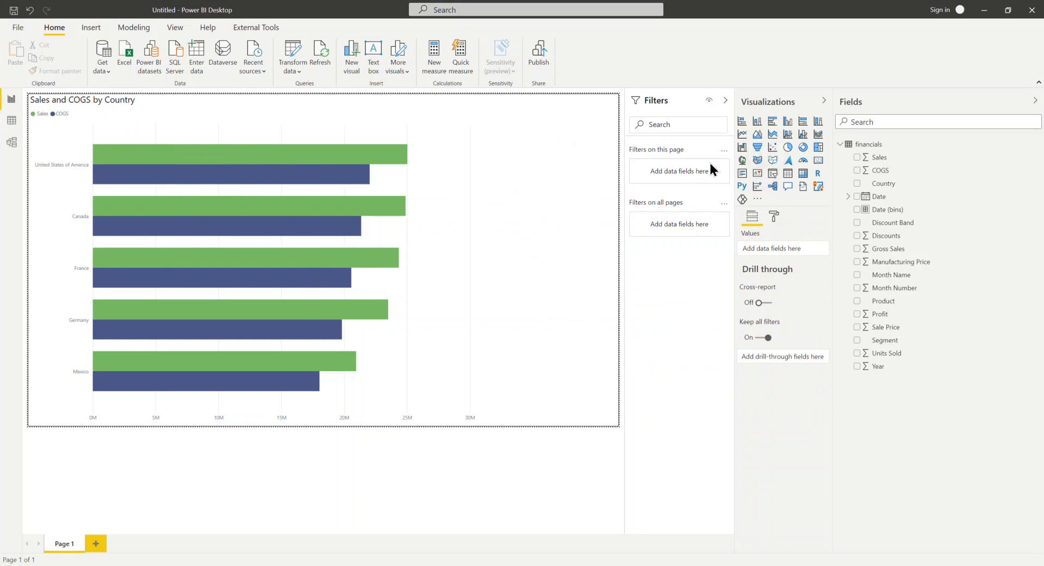
pyautogui.click(772, 177)
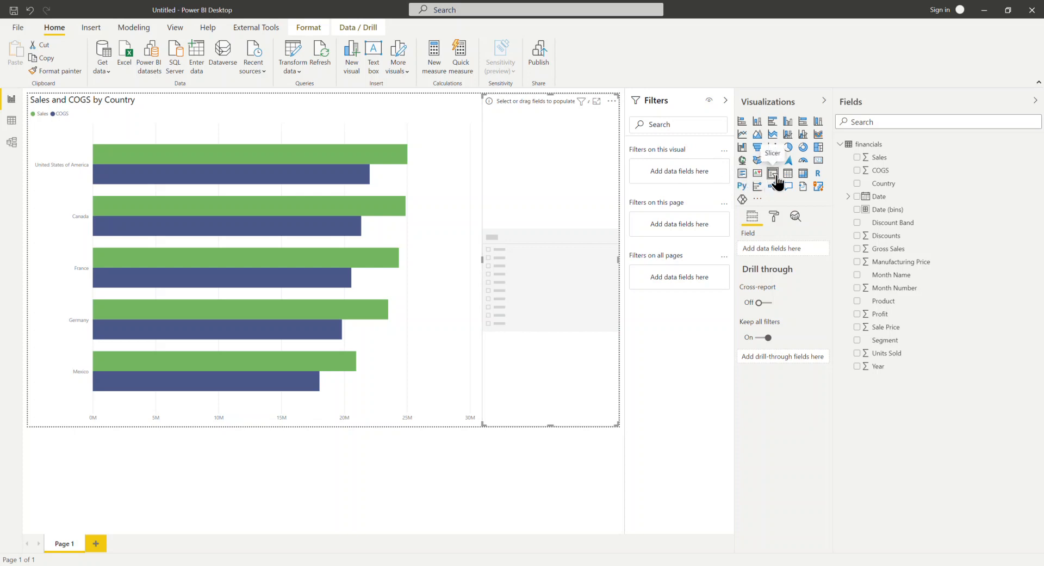
pyautogui.moveTo(550, 425); pyautogui.dragTo(576, 300)
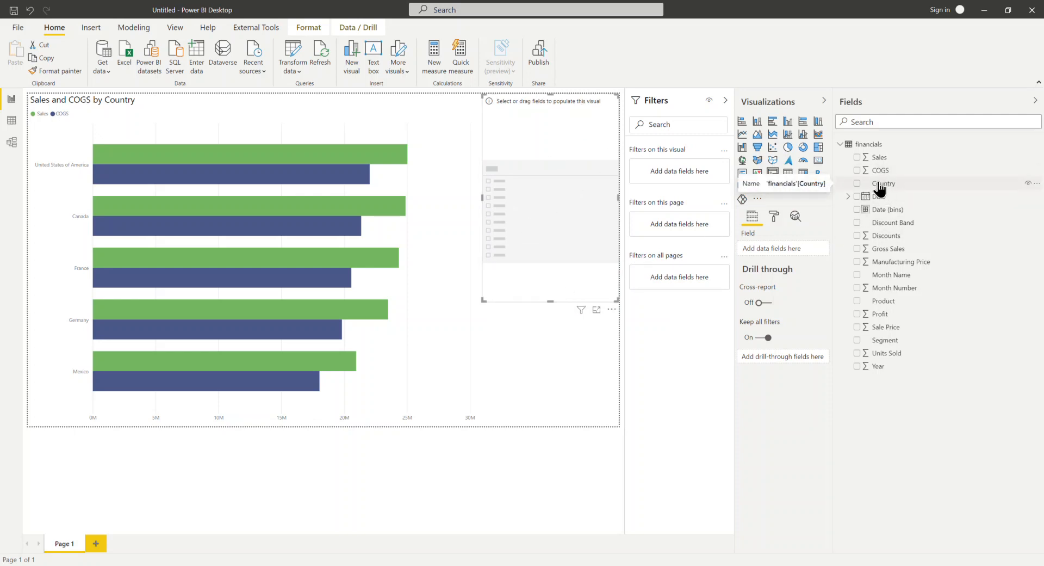
pyautogui.moveTo(883, 184)
pyautogui.mouseDown()
pyautogui.moveTo(873, 182)
pyautogui.moveTo(883, 193)
pyautogui.mouseUp()
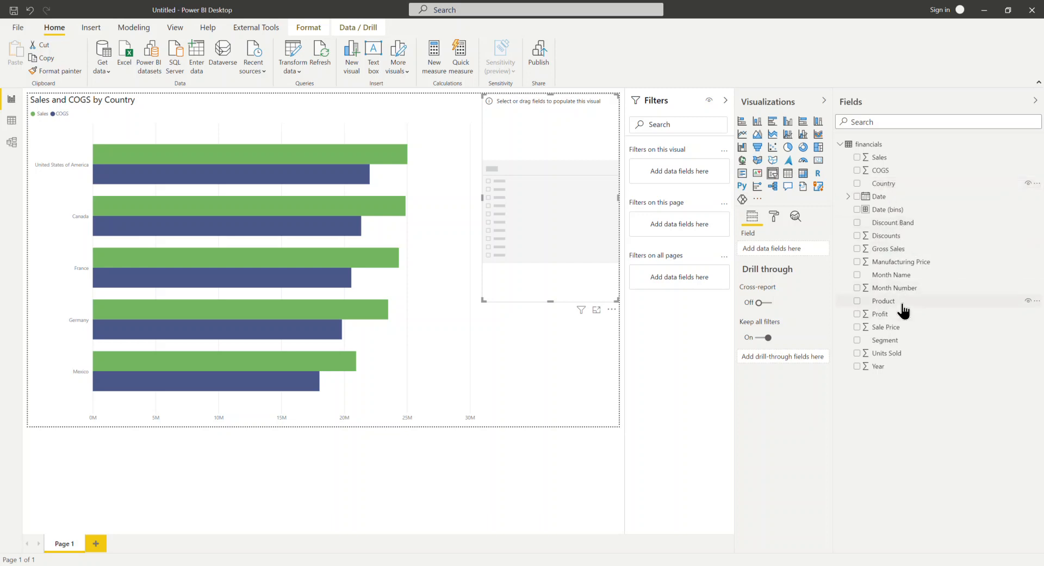
pyautogui.moveTo(900, 303); pyautogui.dragTo(783, 251)
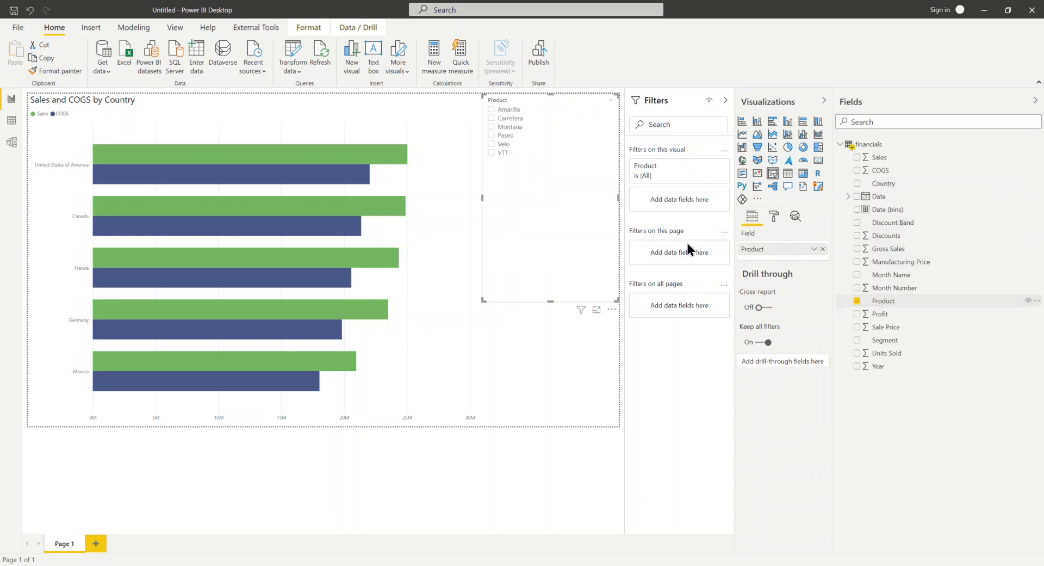
pyautogui.moveTo(550, 300); pyautogui.dragTo(548, 162)
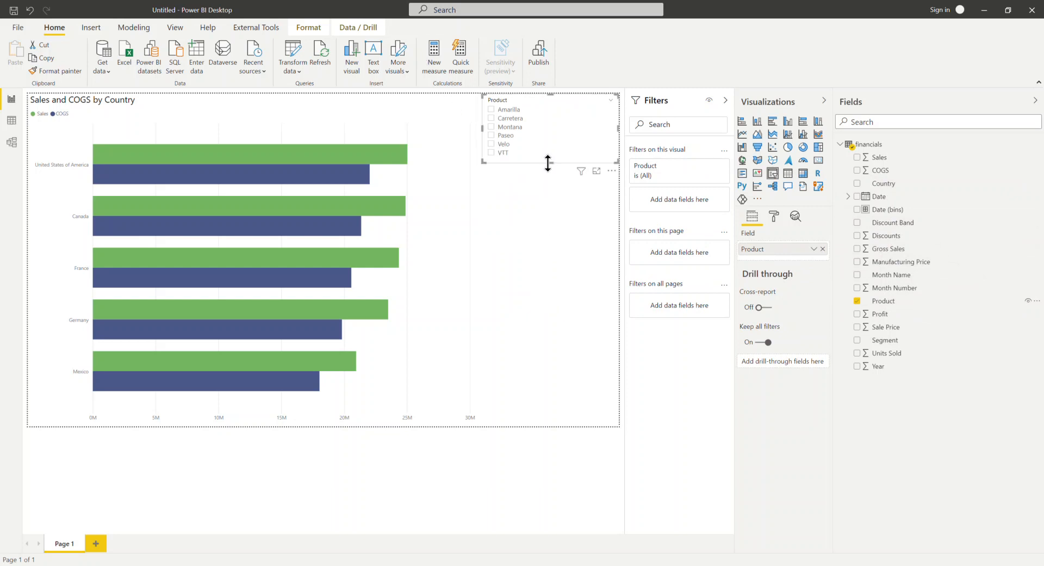
pyautogui.click(813, 249)
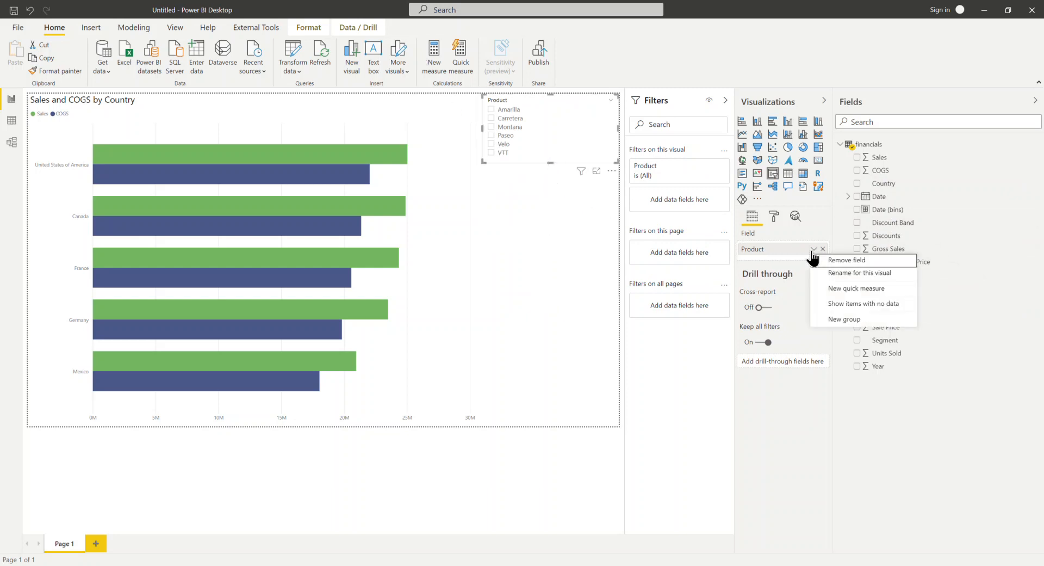
pyautogui.click(574, 240)
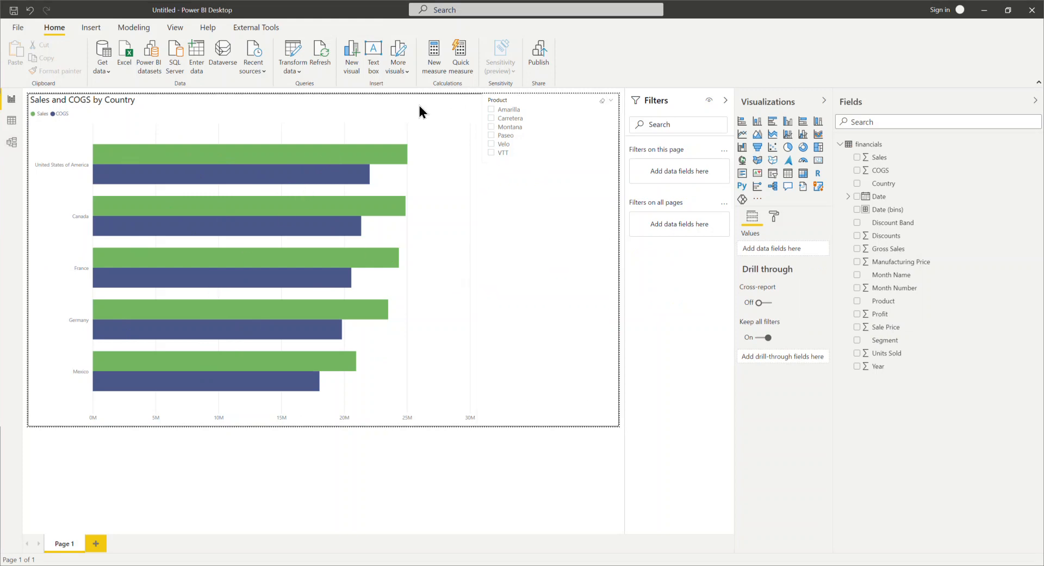
pyautogui.click(520, 161)
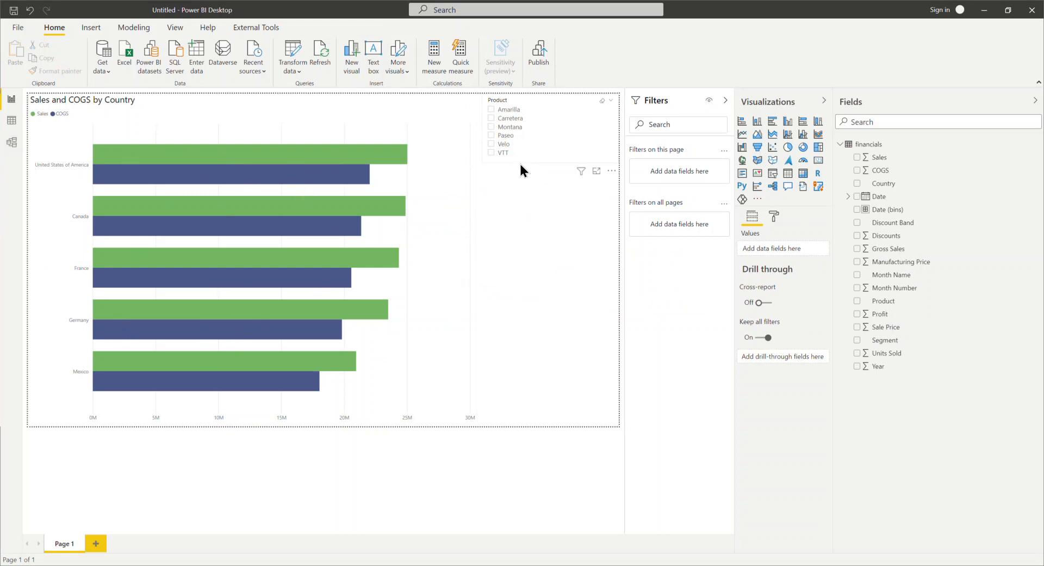
# Filter the report to the Montana product and turn on data labels for the Sales and COGS bar chart
pyautogui.click(491, 127)
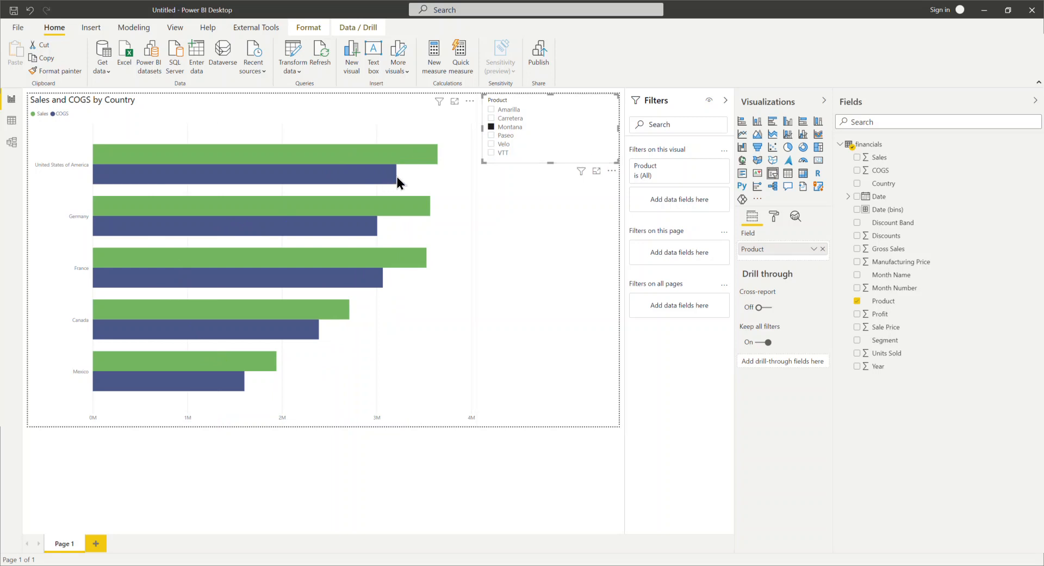
pyautogui.click(466, 213)
pyautogui.click(775, 222)
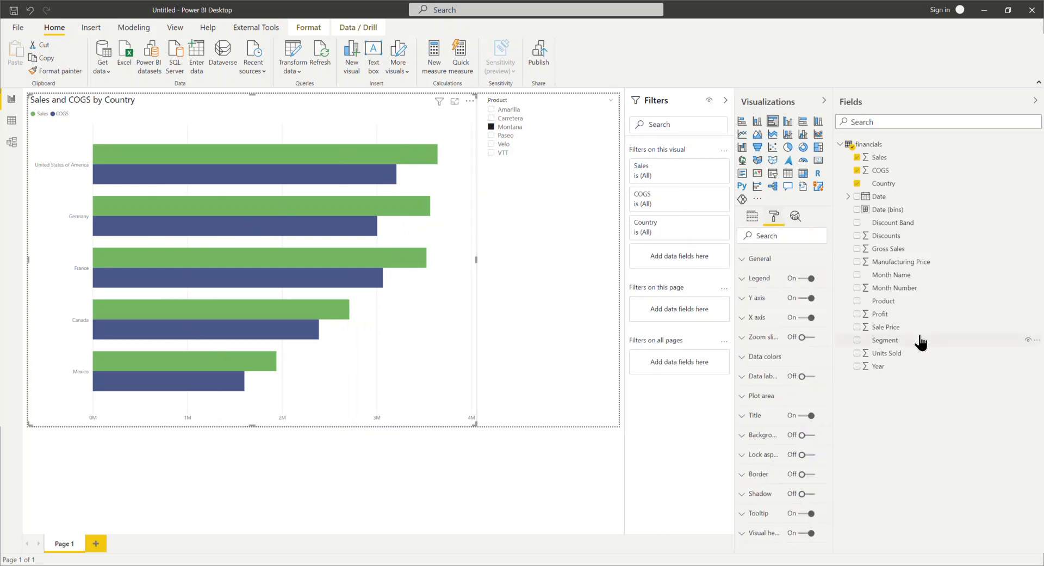
pyautogui.click(809, 375)
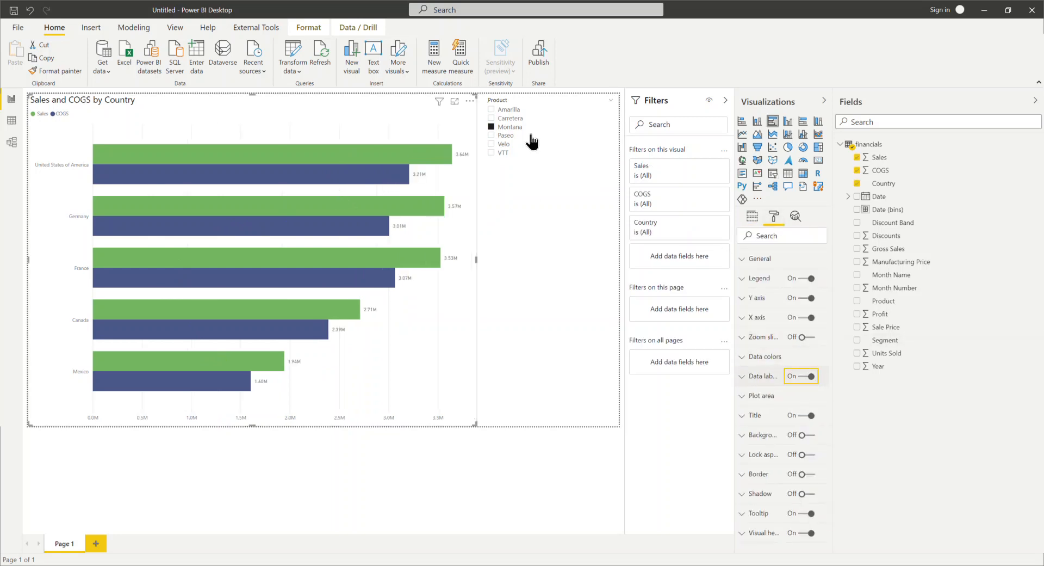
# Toggle the Montana filter off and on in the Product slicer to compare the chart values, leaving it cleared
pyautogui.click(491, 127)
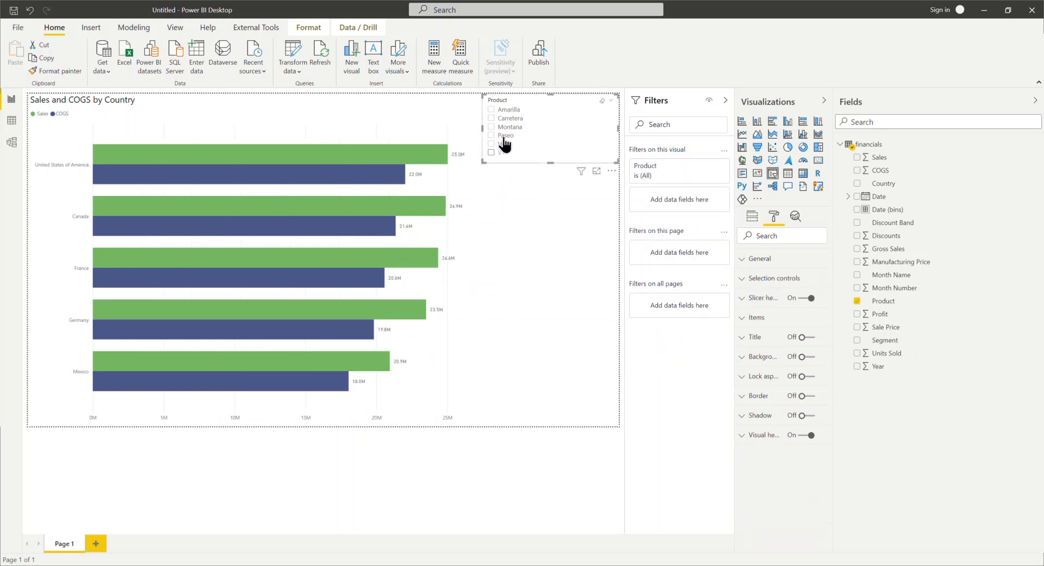
pyautogui.click(491, 128)
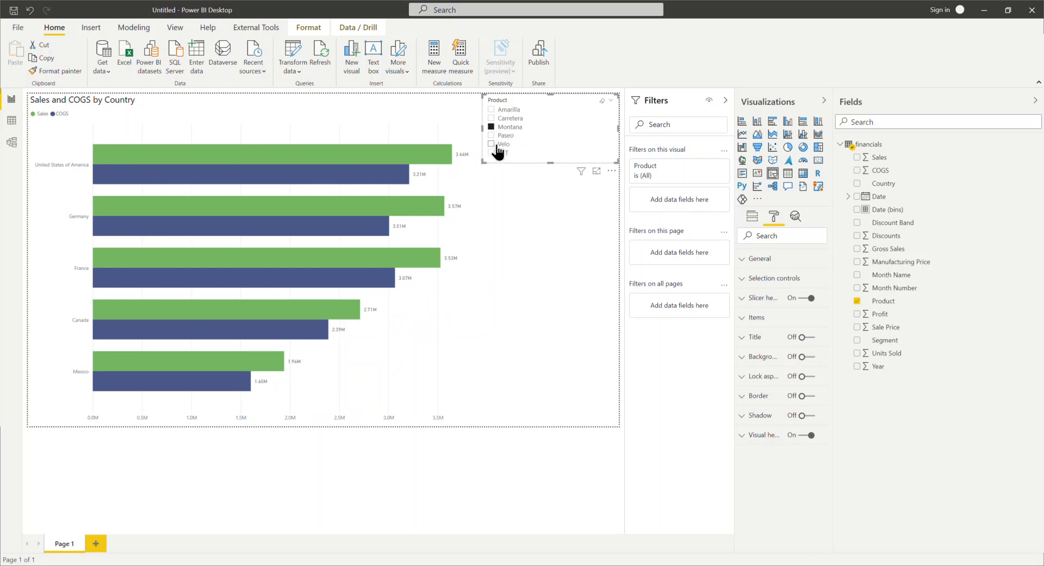
pyautogui.click(492, 127)
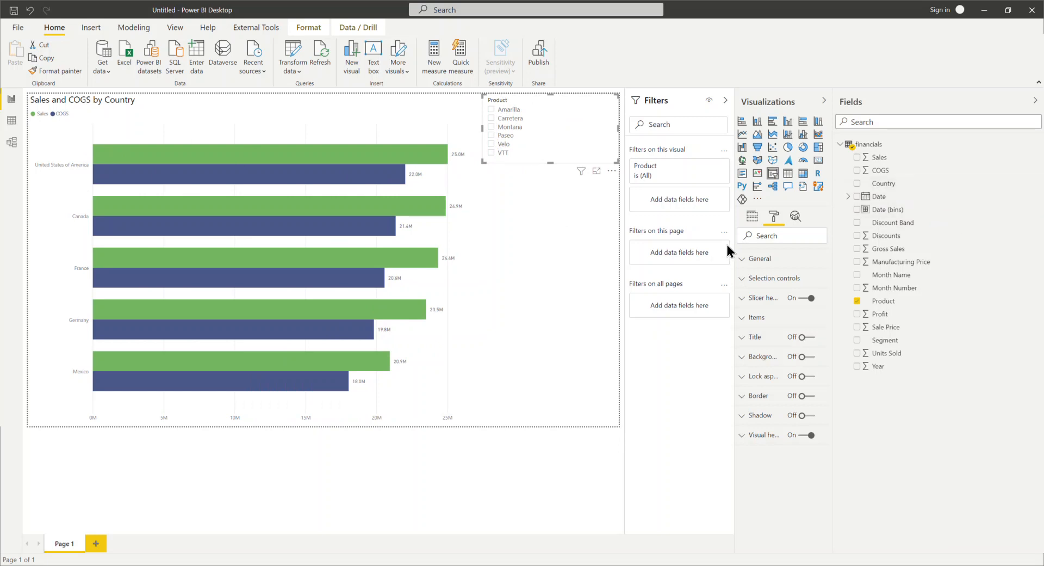
# Add a Country slicer directly below the Product slicer and shorten it to fit its items
pyautogui.click(753, 218)
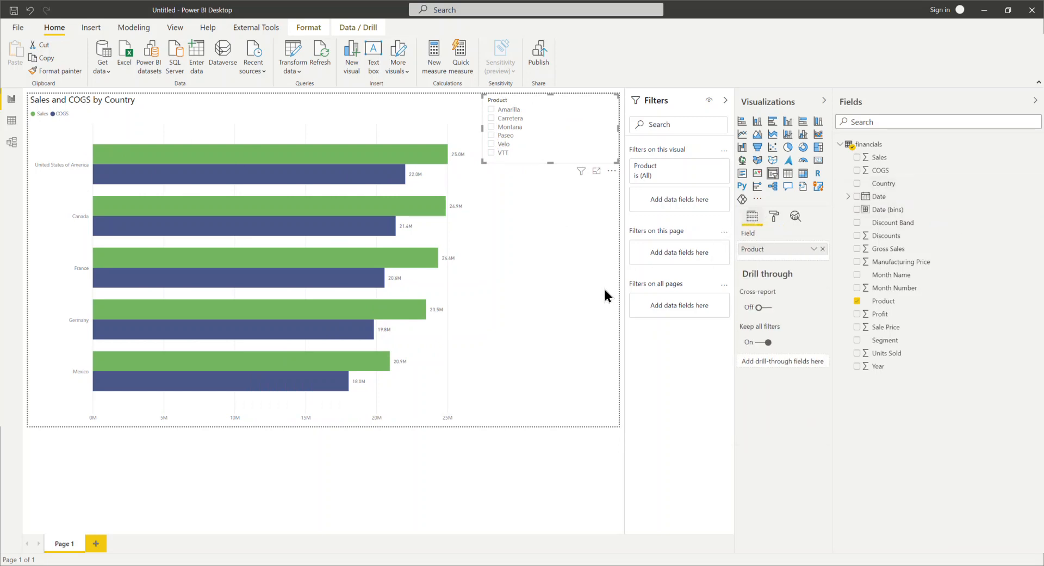
pyautogui.click(571, 223)
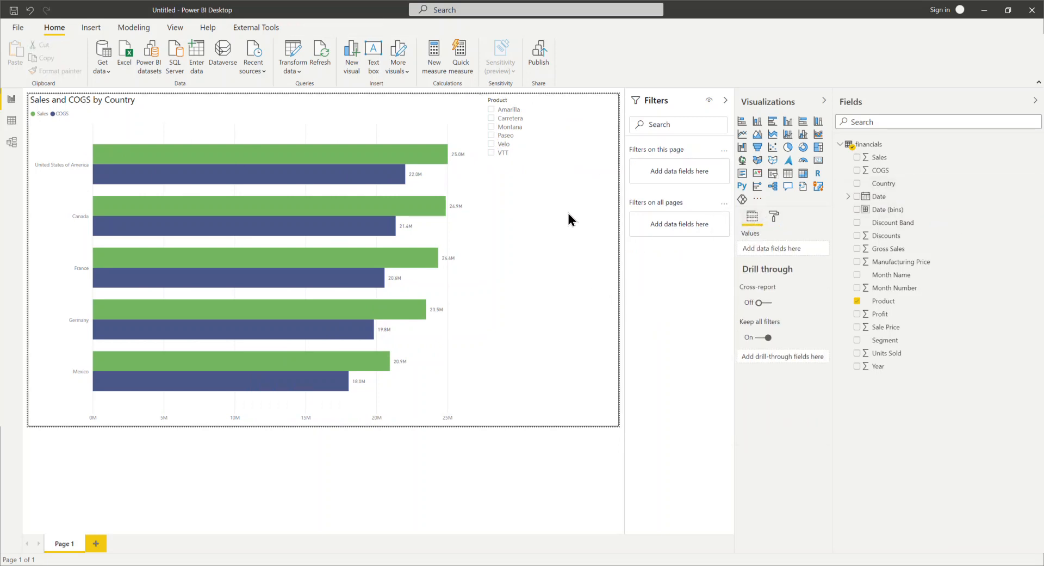
pyautogui.click(772, 174)
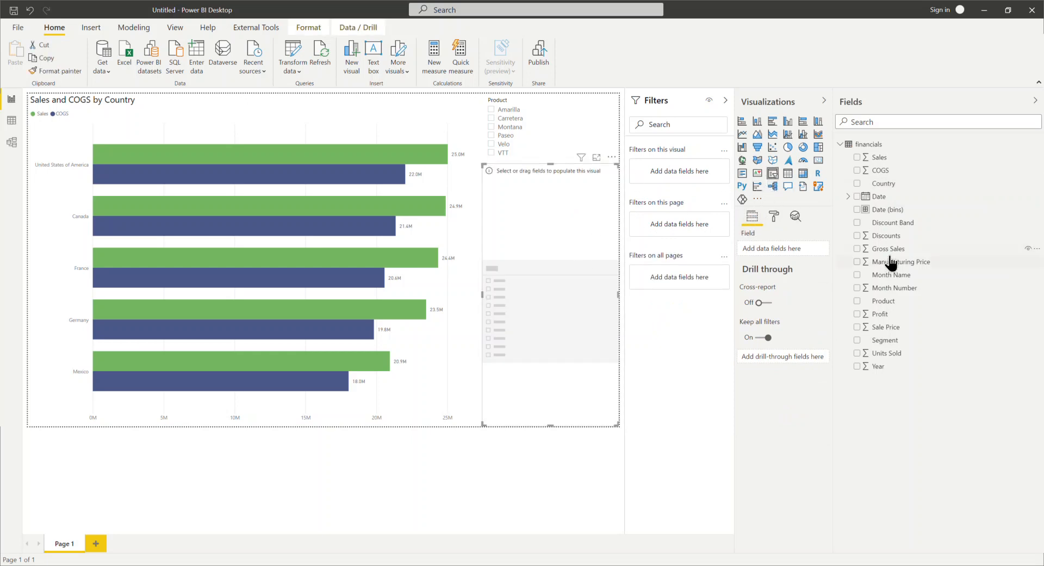
pyautogui.click(856, 184)
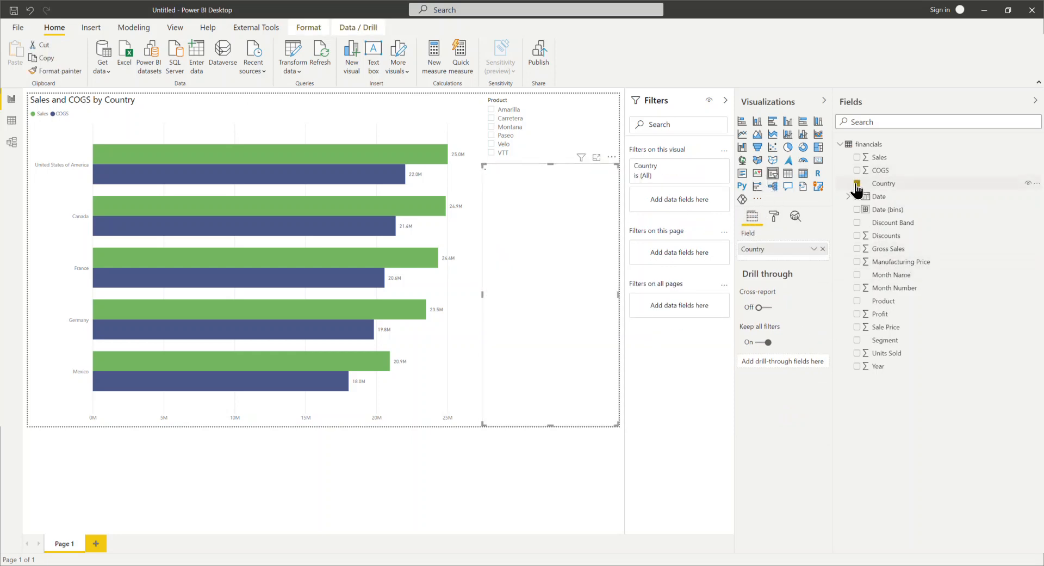
pyautogui.moveTo(552, 422); pyautogui.dragTo(550, 240)
# Filter the chart to Montana in the Product slicer, and apply and clear France in the Country slicer
pyautogui.click(492, 118)
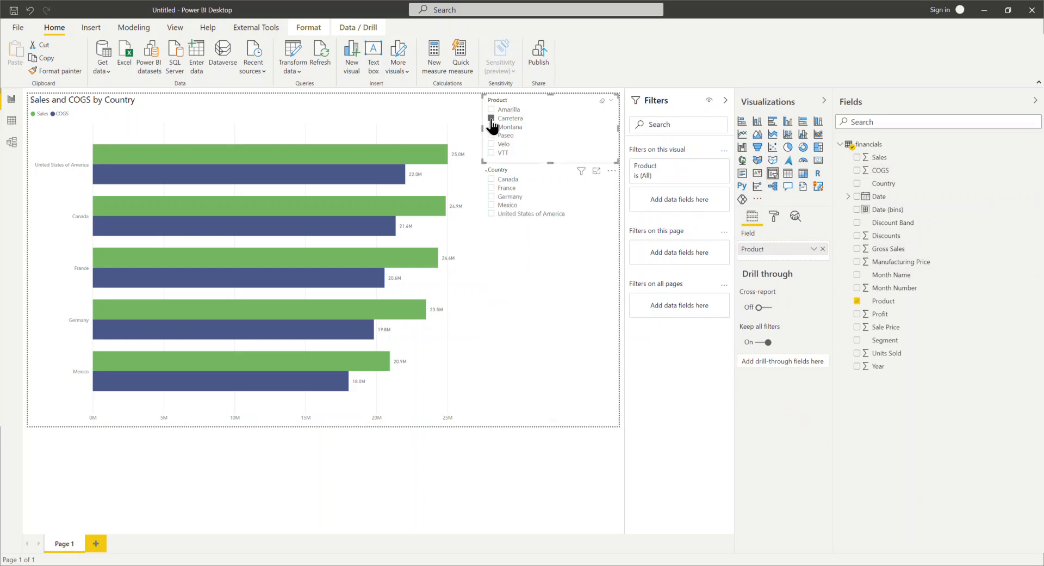
pyautogui.click(491, 127)
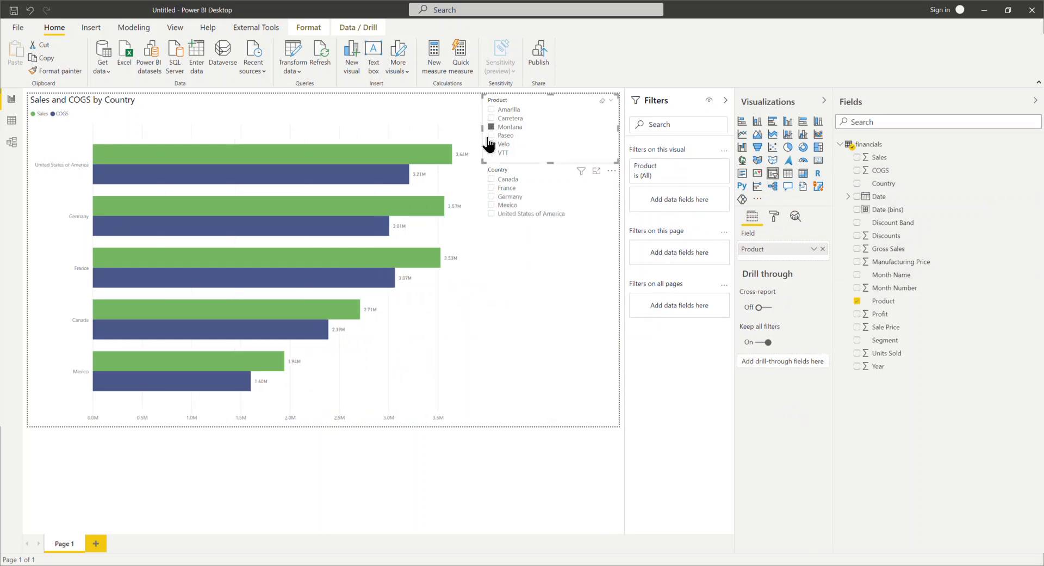
pyautogui.click(491, 188)
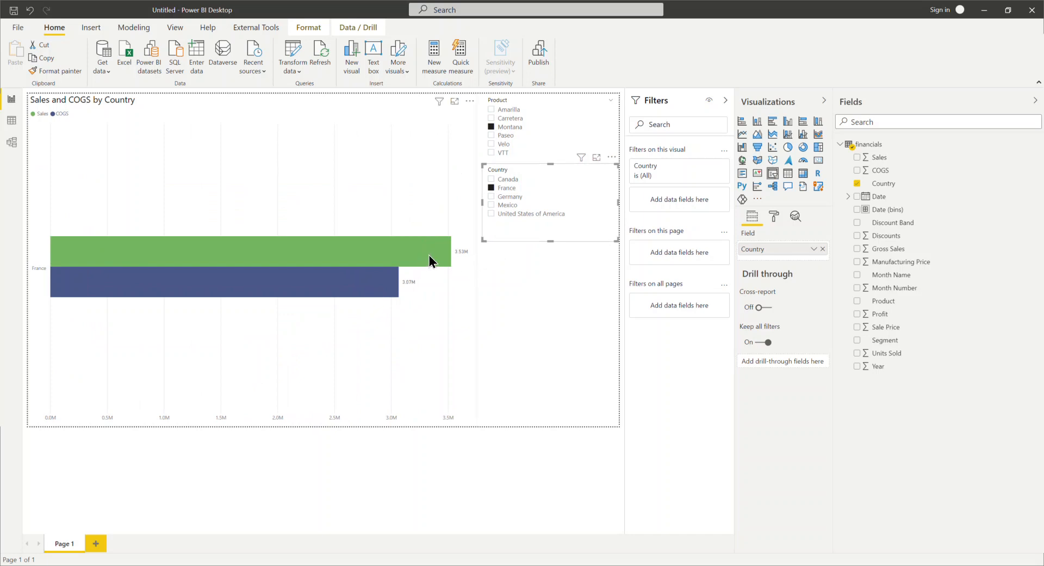
pyautogui.click(491, 188)
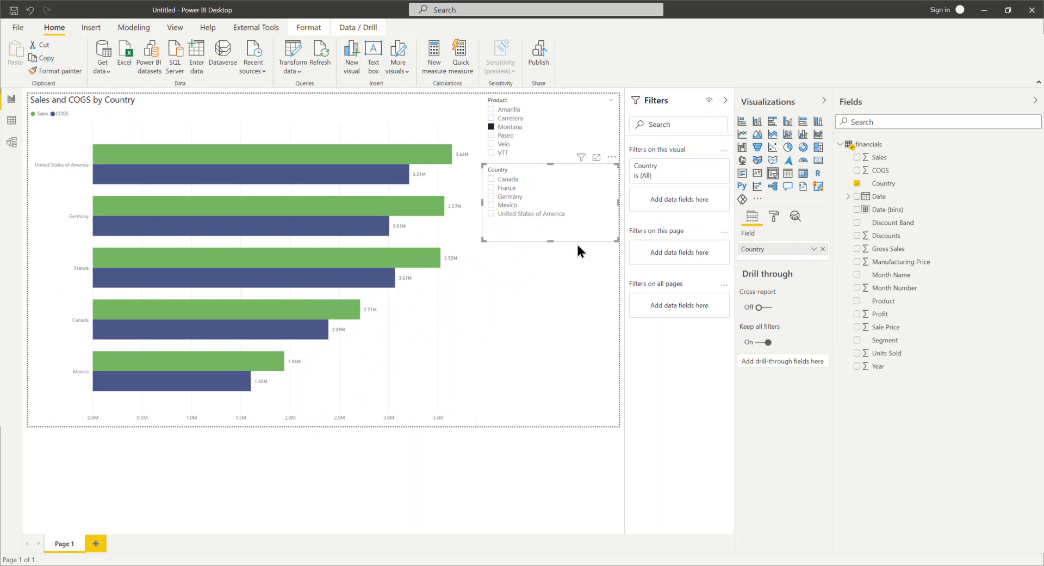
# Add a Month Name slicer in the empty space below the Country slicer
pyautogui.click(562, 273)
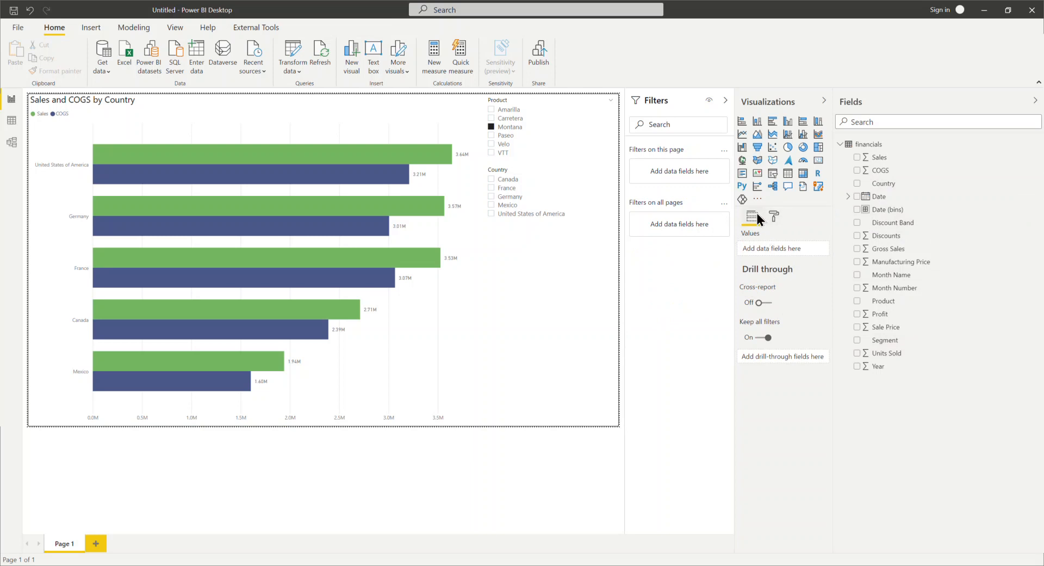
pyautogui.click(773, 174)
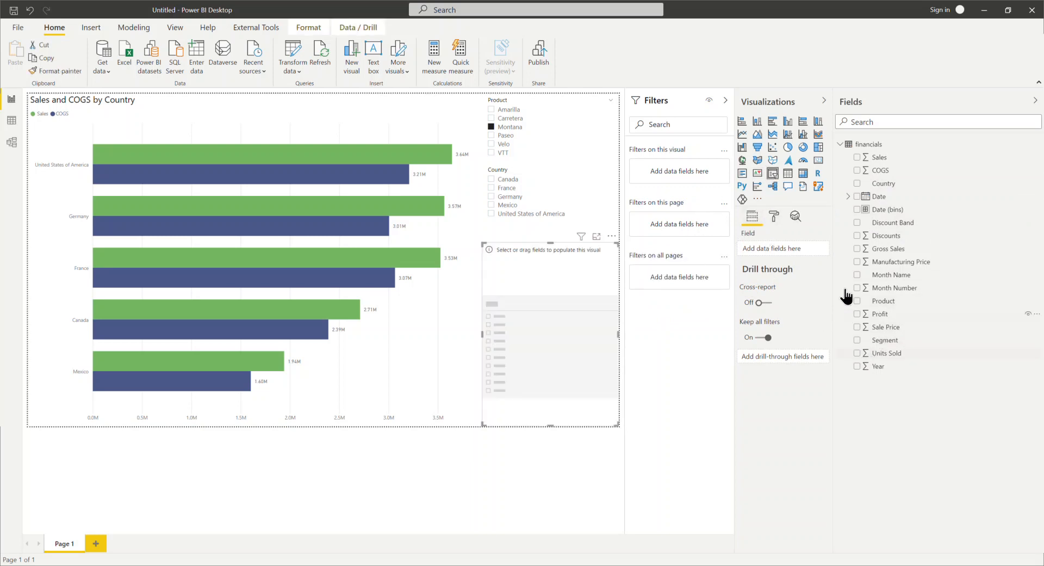
pyautogui.click(857, 275)
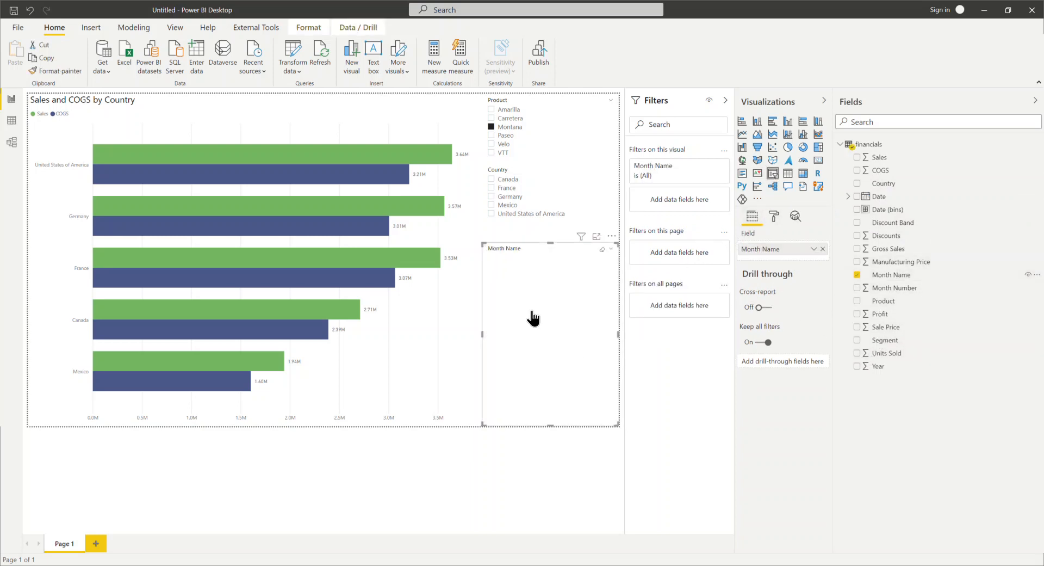
# Filter the report to February in the Month Name slicer, then shorten that slicer and move it to the bottom of the report page
pyautogui.click(491, 293)
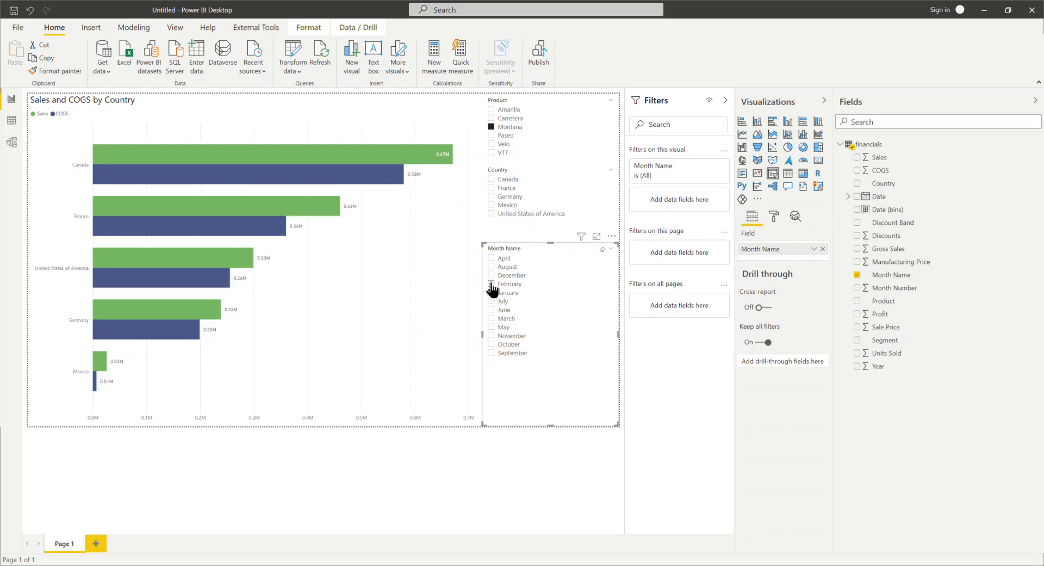
pyautogui.click(492, 284)
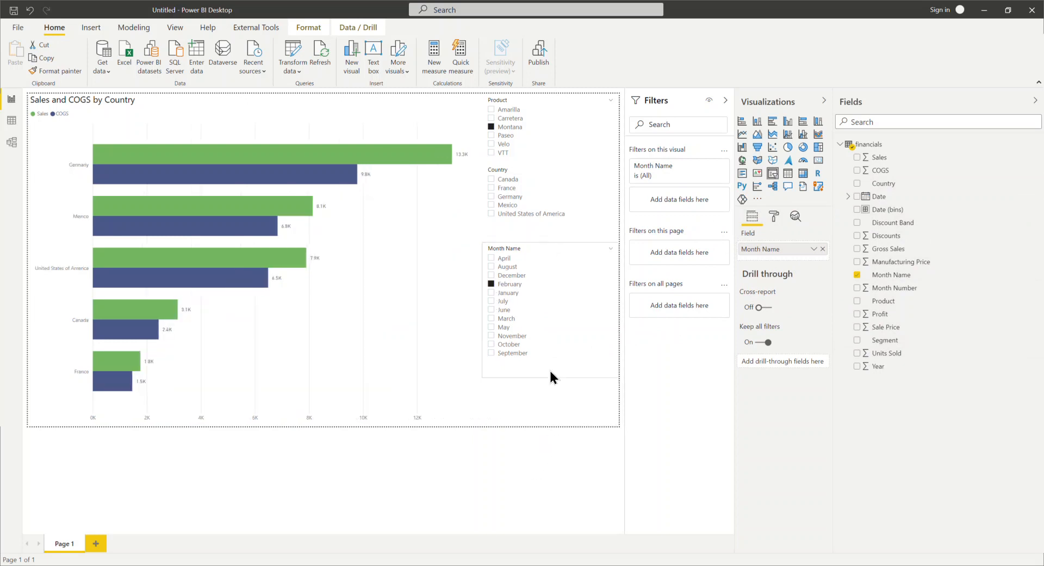
pyautogui.moveTo(571, 291); pyautogui.dragTo(587, 397)
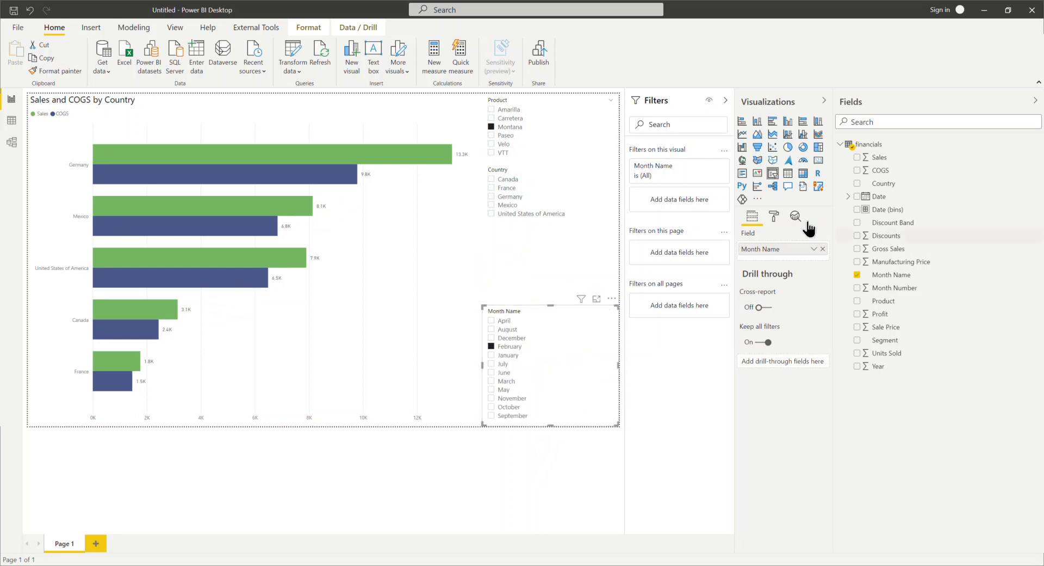
# Add a Discount Band slicer and fit it between the Country and Month Name slicers
pyautogui.click(593, 267)
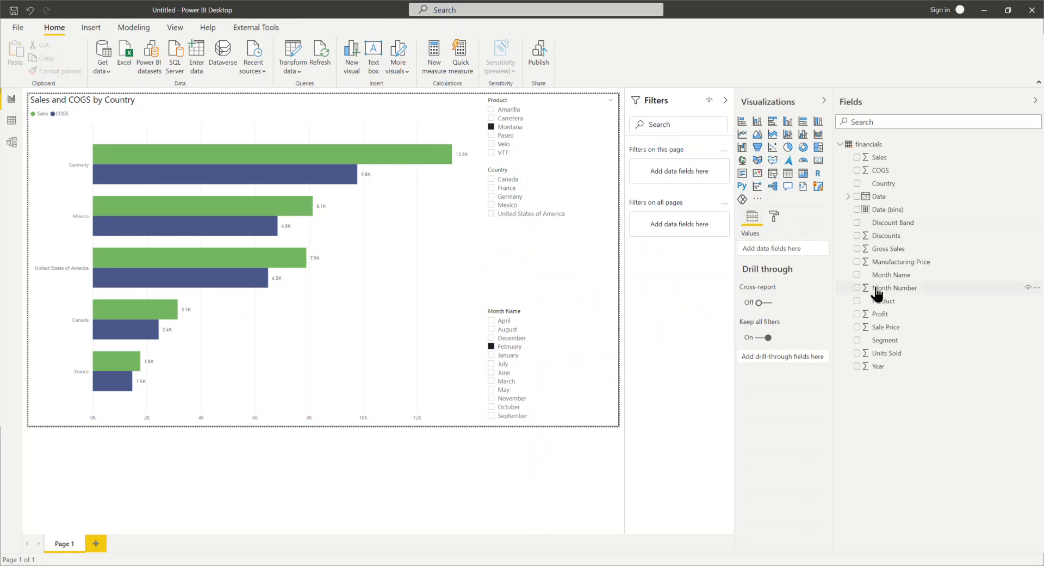
pyautogui.click(774, 175)
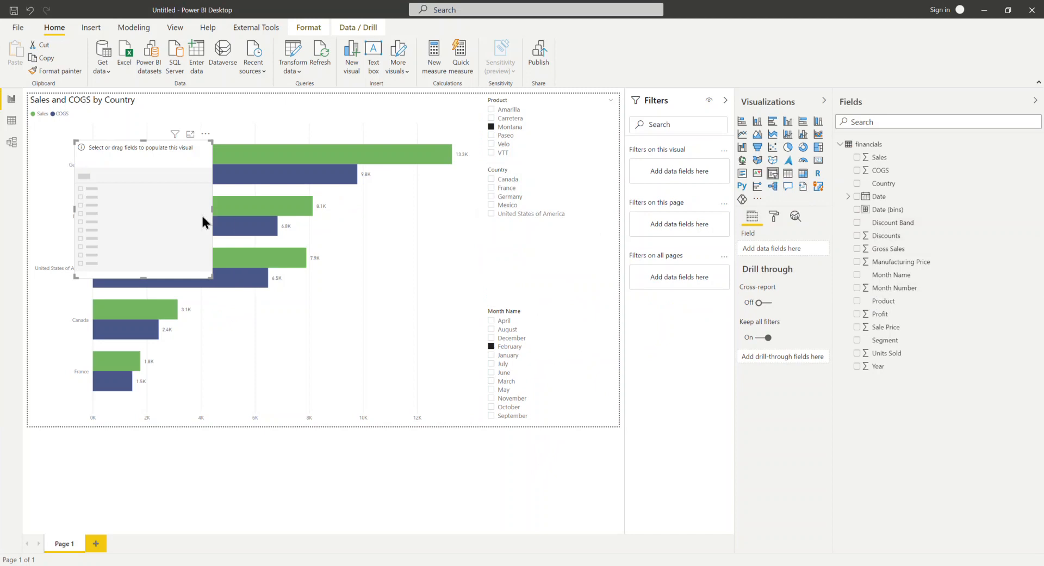
pyautogui.moveTo(185, 220); pyautogui.dragTo(643, 240)
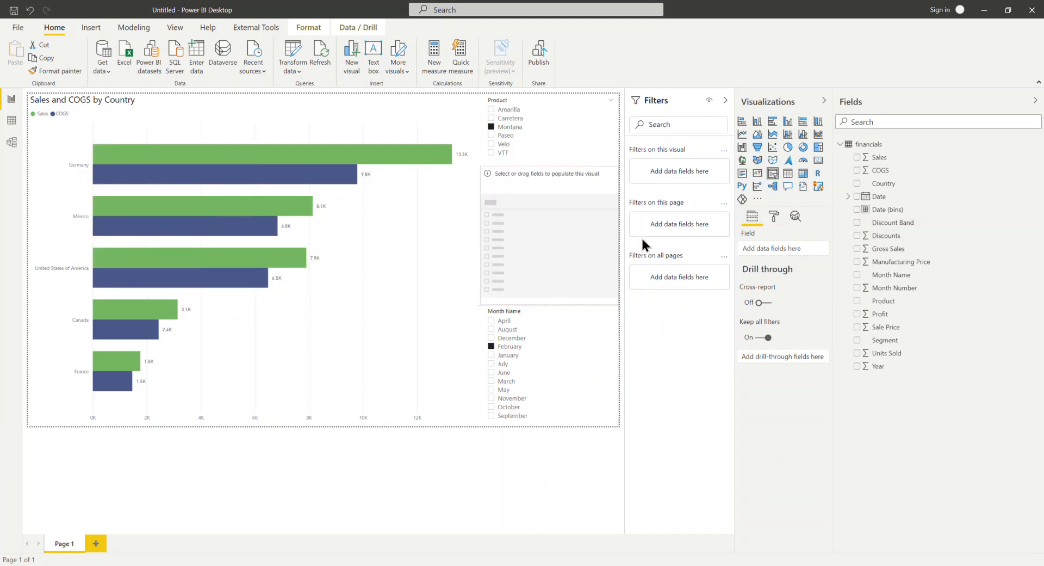
pyautogui.click(858, 224)
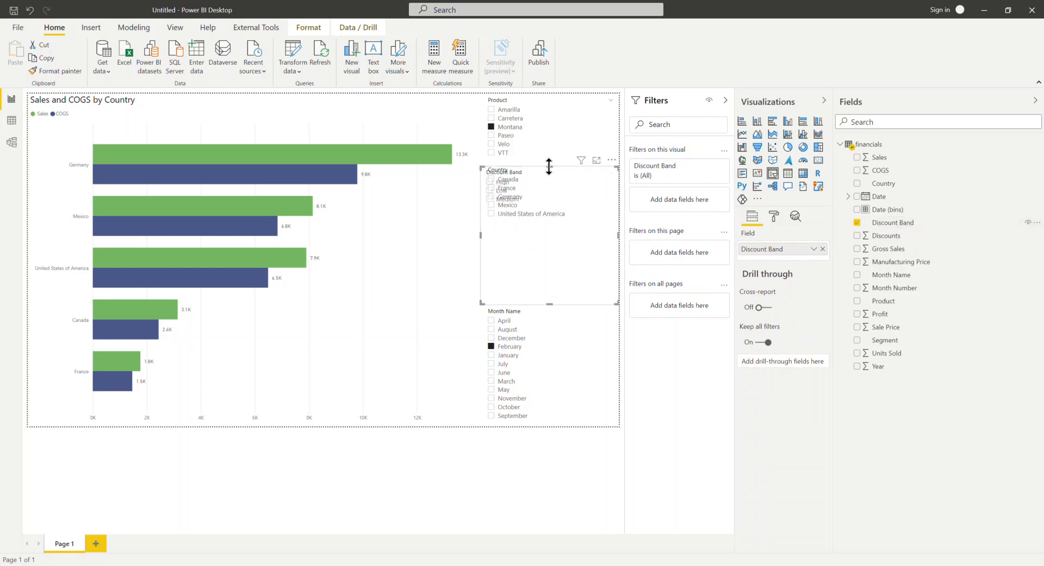
pyautogui.moveTo(549, 167); pyautogui.dragTo(549, 223)
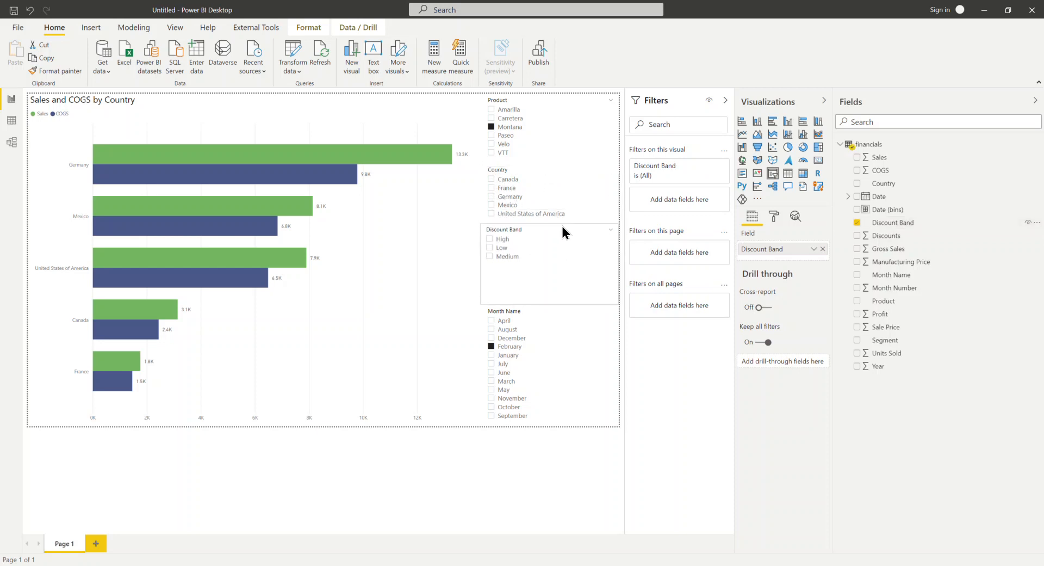
# Filter the chart to the High discount band and clear February in the Month Name slicer
pyautogui.click(489, 241)
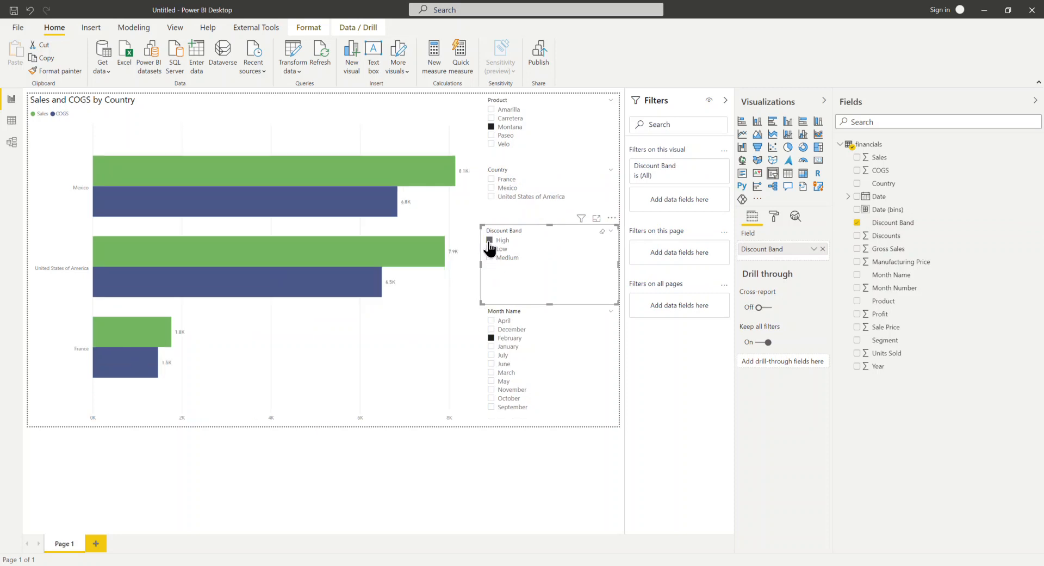
pyautogui.click(491, 337)
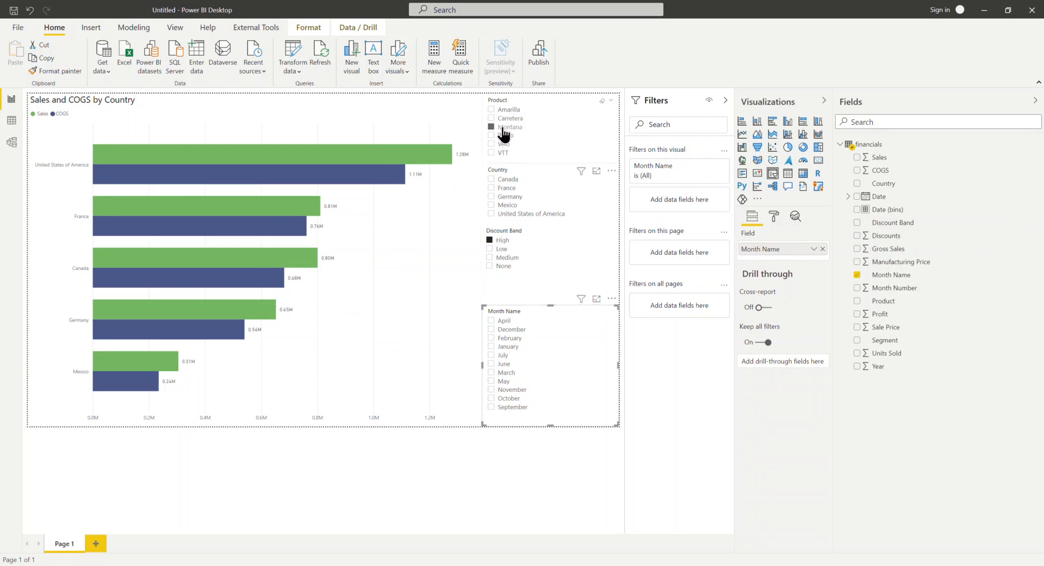
pyautogui.click(491, 241)
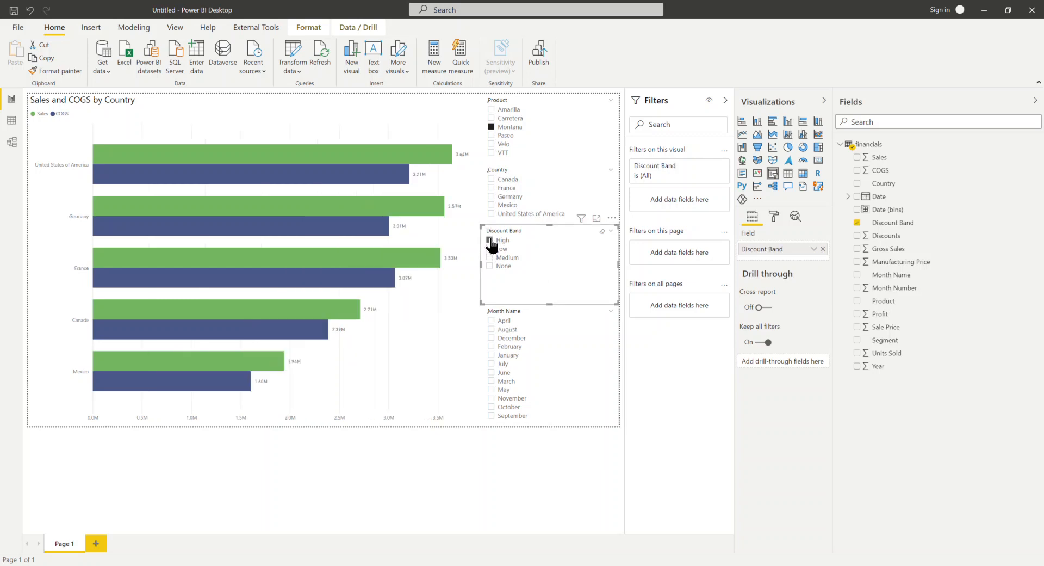
pyautogui.click(491, 240)
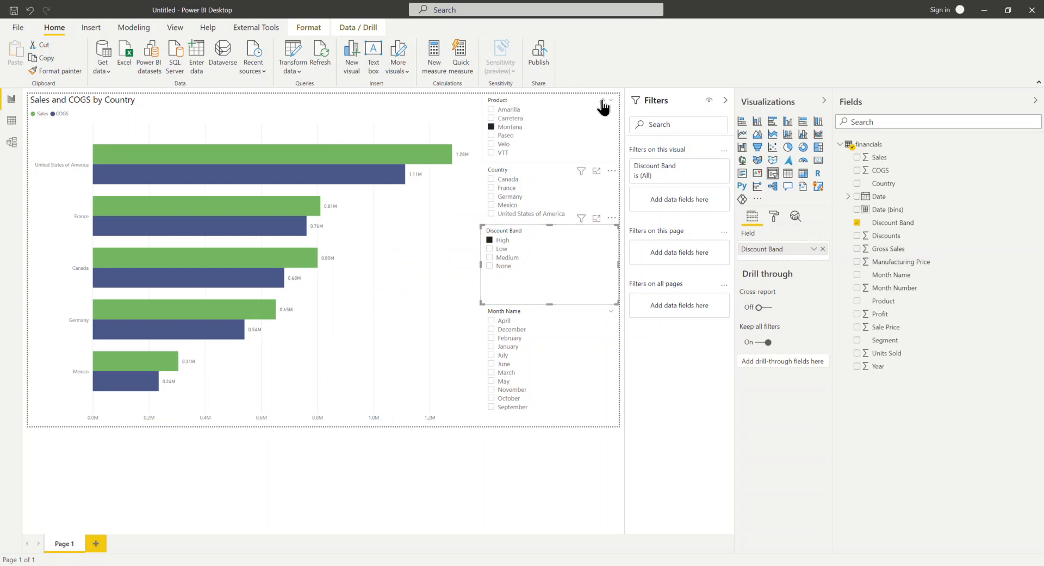
# Clear the selections in the Product, Country and Discount Band slicers
pyautogui.click(602, 103)
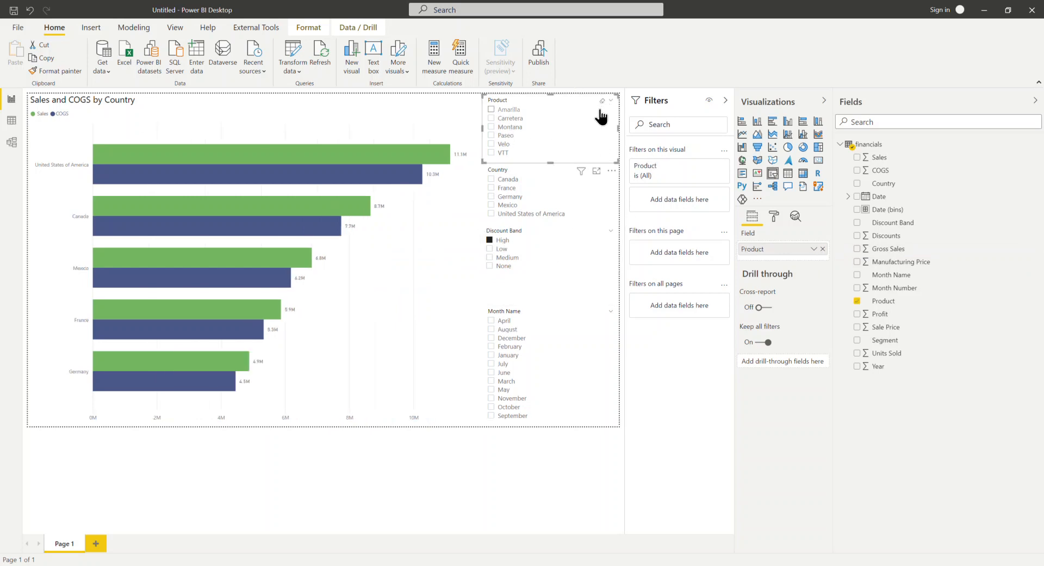
pyautogui.click(579, 188)
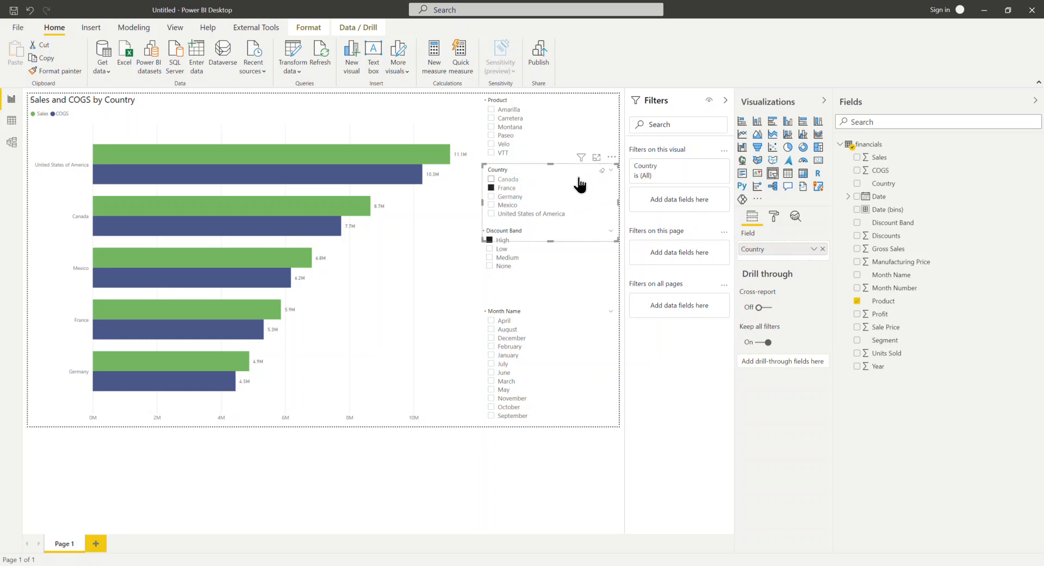
pyautogui.click(602, 171)
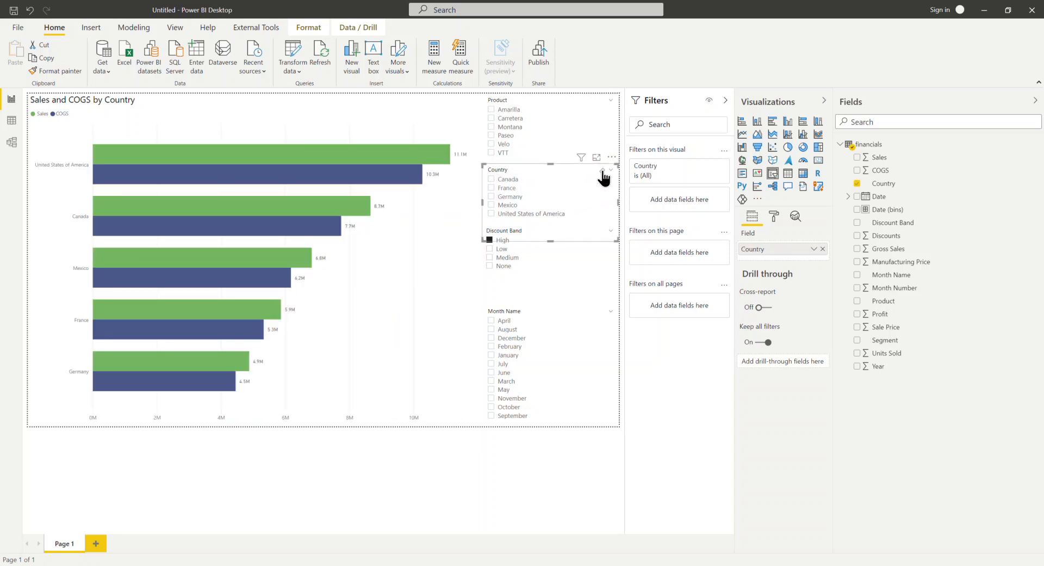
pyautogui.click(597, 257)
pyautogui.click(603, 234)
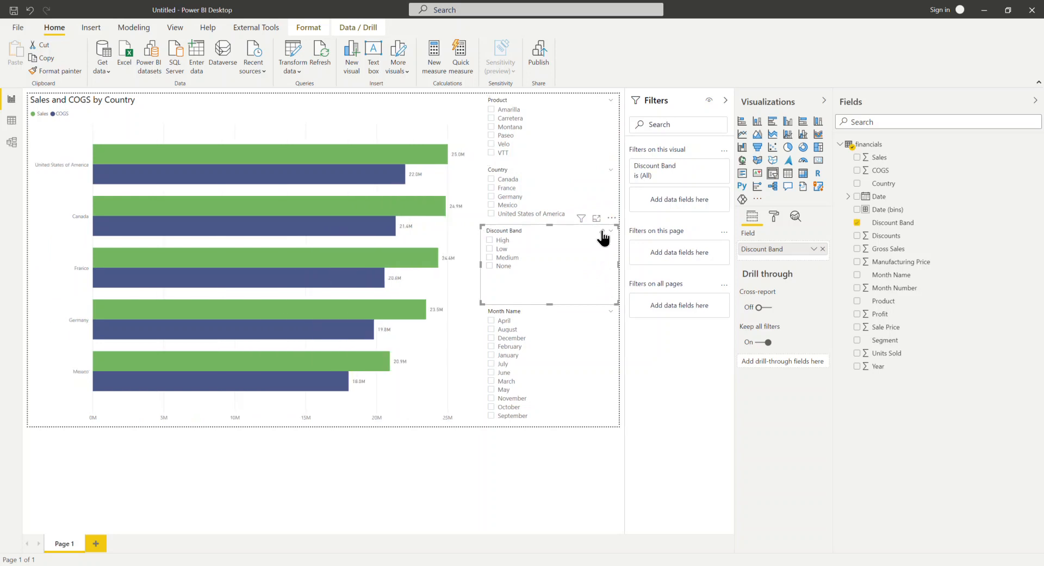
# Delete the Month Name slicer and move the Discount Band slicer down, leaving a gap below the Country slicer
pyautogui.click(598, 325)
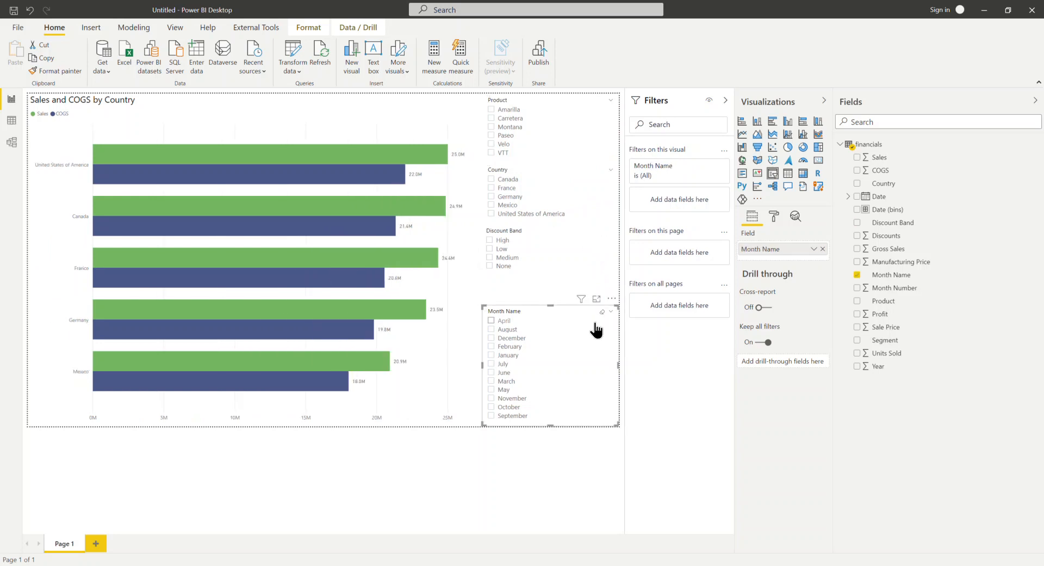
pyautogui.press('Delete')
pyautogui.moveTo(549, 279)
pyautogui.mouseDown()
pyautogui.moveTo(560, 272)
pyautogui.moveTo(564, 296)
pyautogui.moveTo(564, 283)
pyautogui.mouseUp()
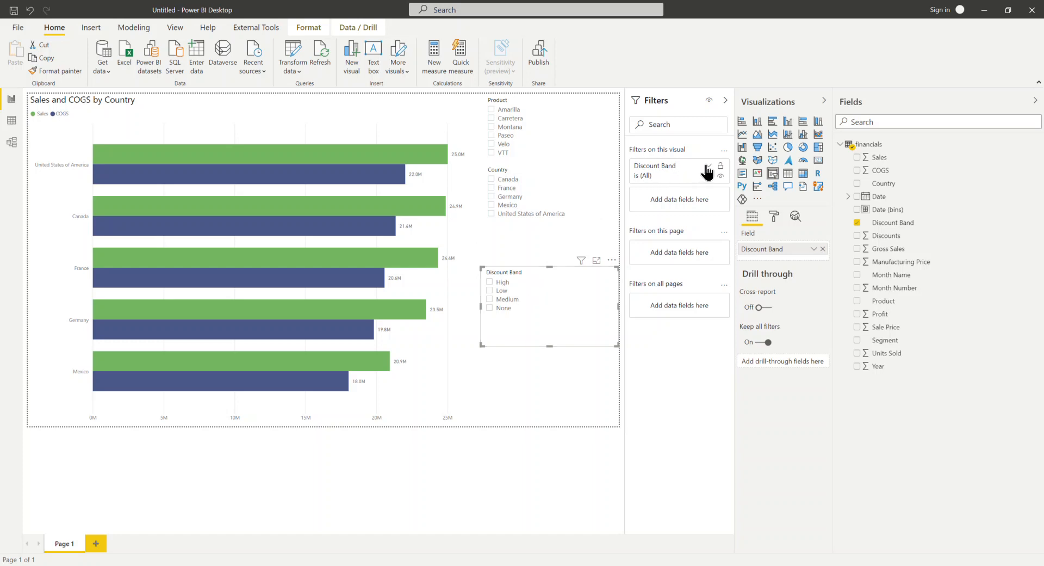
# Exclude High from the Discount Band slicer with a basic filter on that visual
pyautogui.click(708, 167)
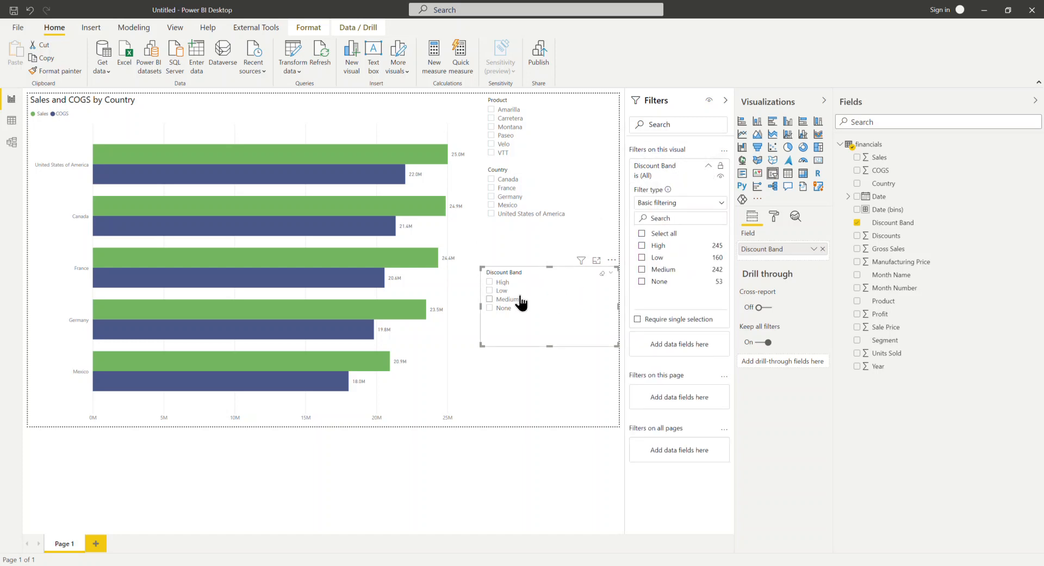
pyautogui.click(643, 246)
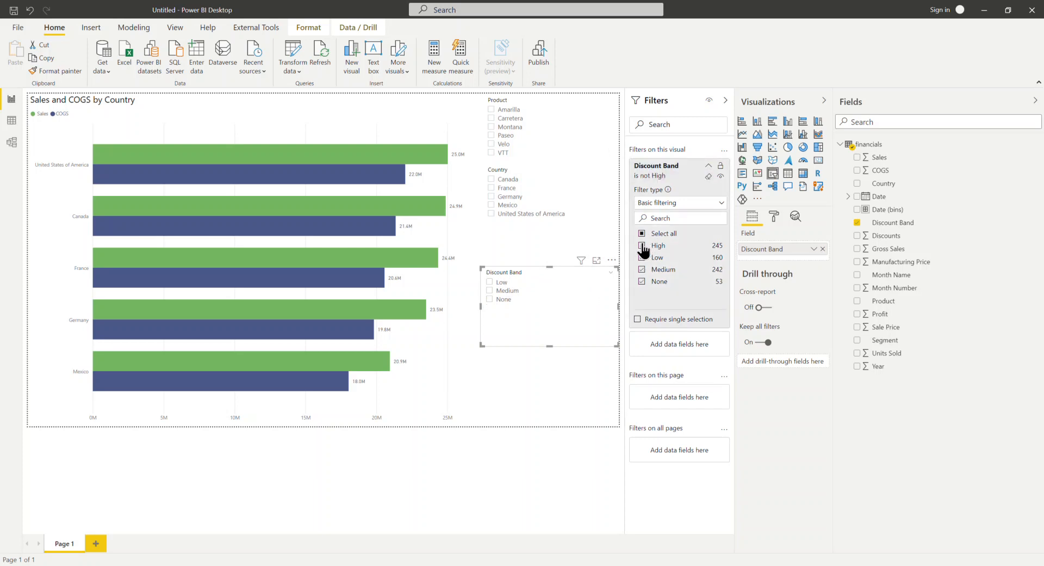
pyautogui.click(708, 166)
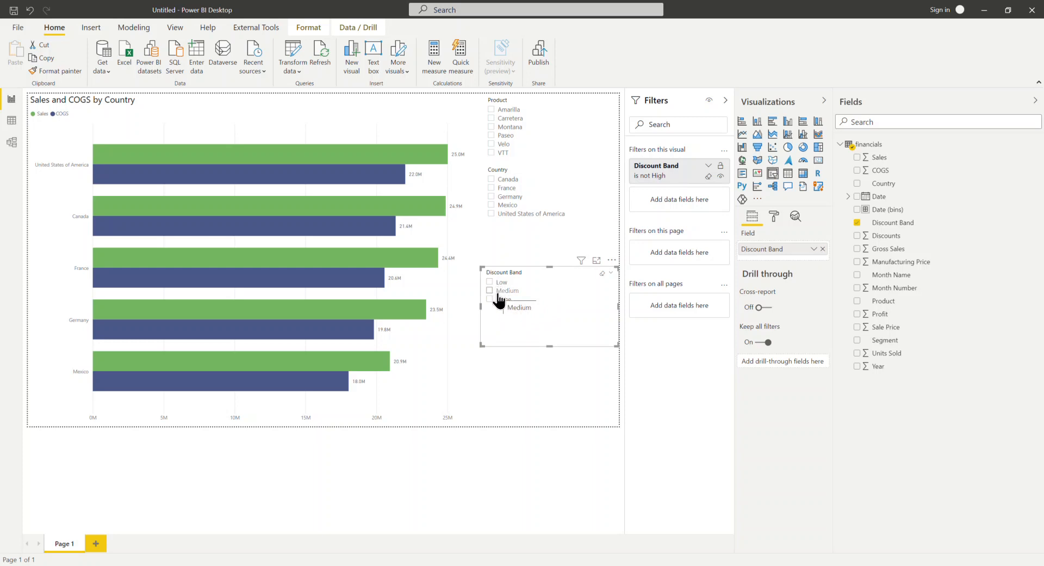
# Switch the Discount Band slicer from a list to a dropdown and shrink its frame in height and width
pyautogui.moveTo(499, 299); pyautogui.dragTo(526, 263)
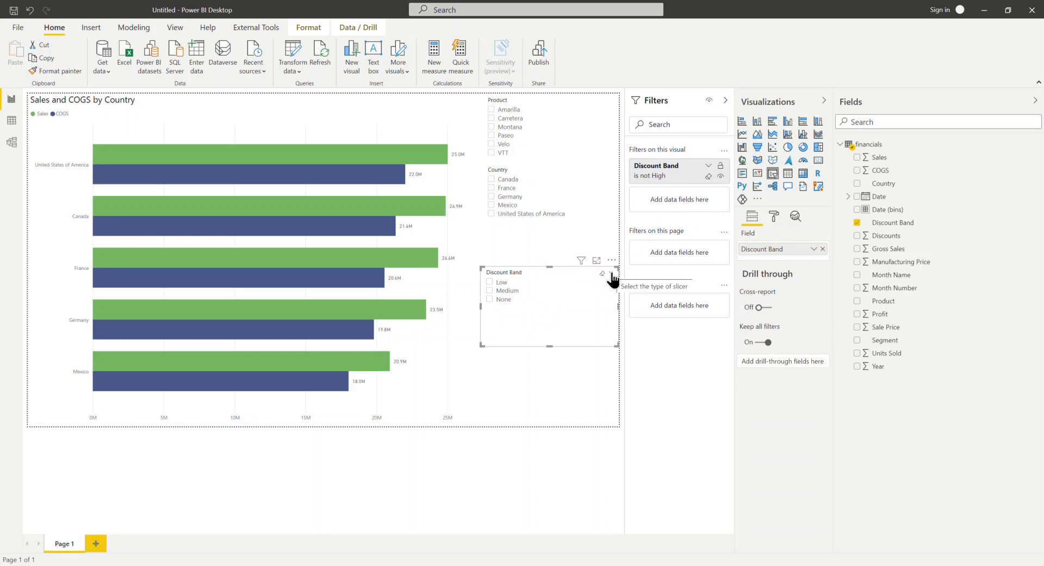
pyautogui.click(612, 275)
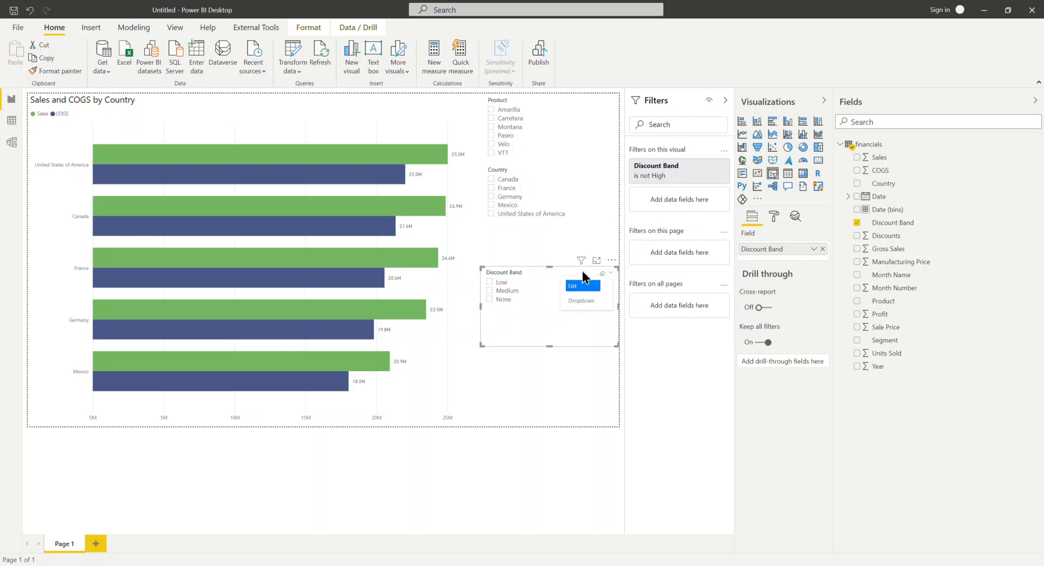
pyautogui.click(583, 301)
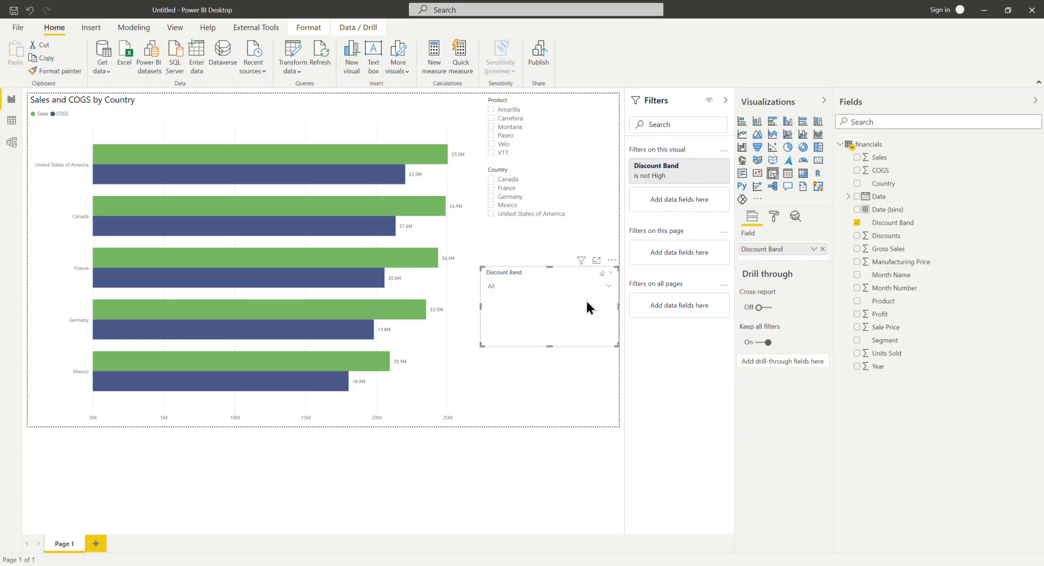
pyautogui.click(579, 287)
pyautogui.moveTo(547, 344); pyautogui.dragTo(549, 299)
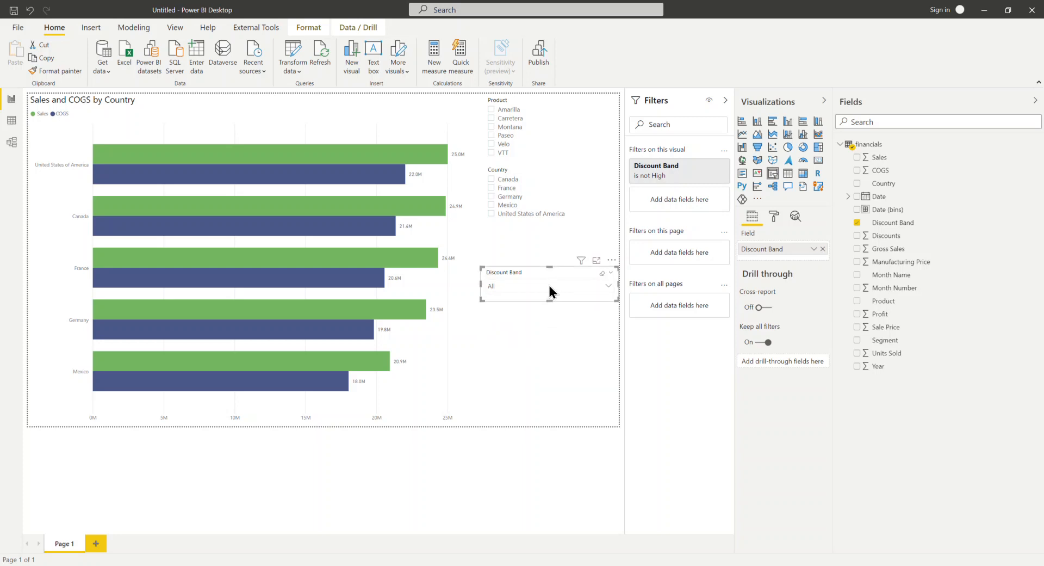
pyautogui.moveTo(479, 282); pyautogui.dragTo(519, 282)
# Filter the chart to Low and Medium in the Discount Band dropdown, and clear that selection again
pyautogui.click(546, 287)
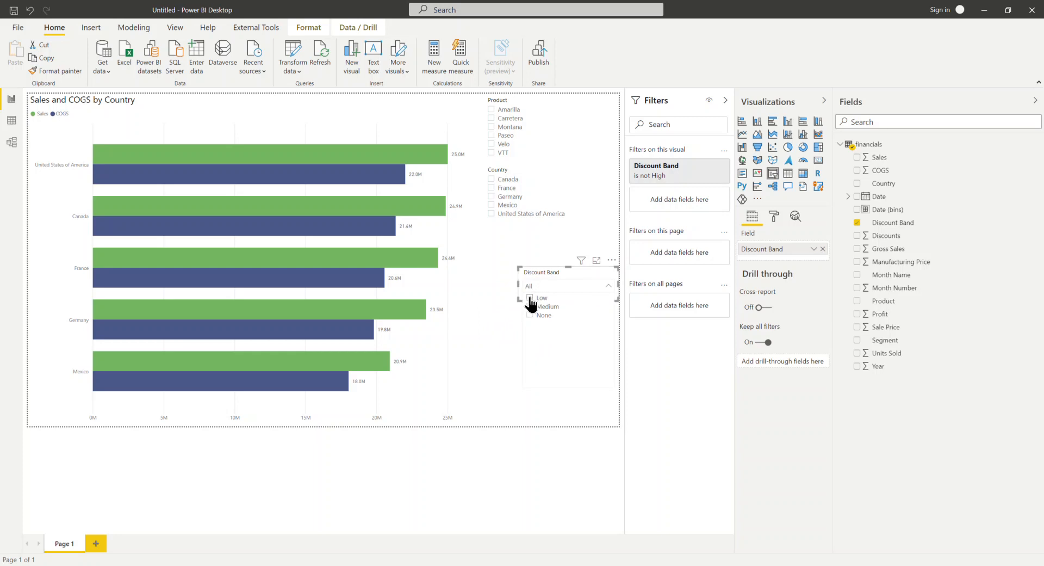
pyautogui.click(531, 298)
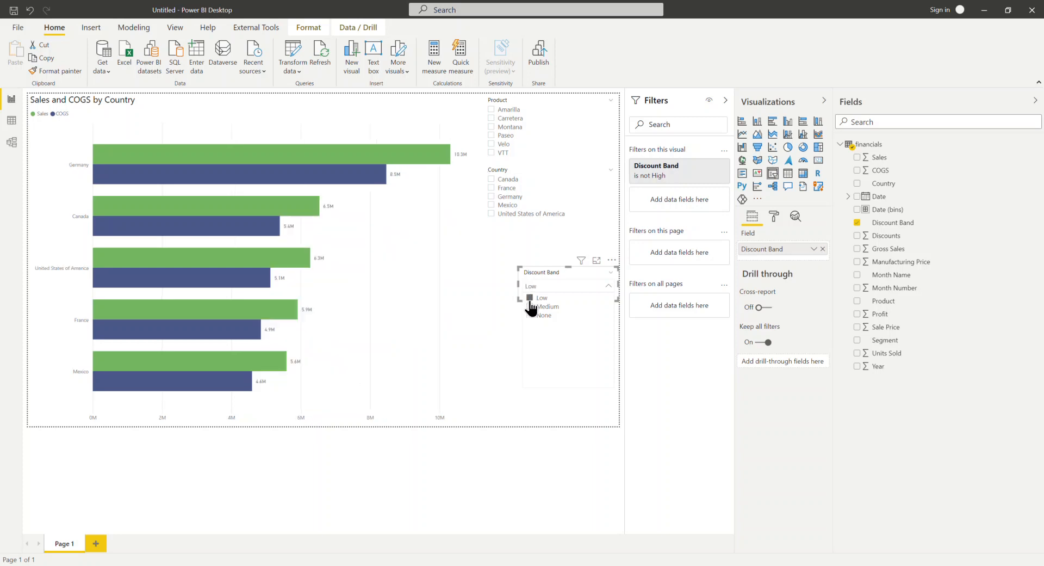
pyautogui.click(530, 306)
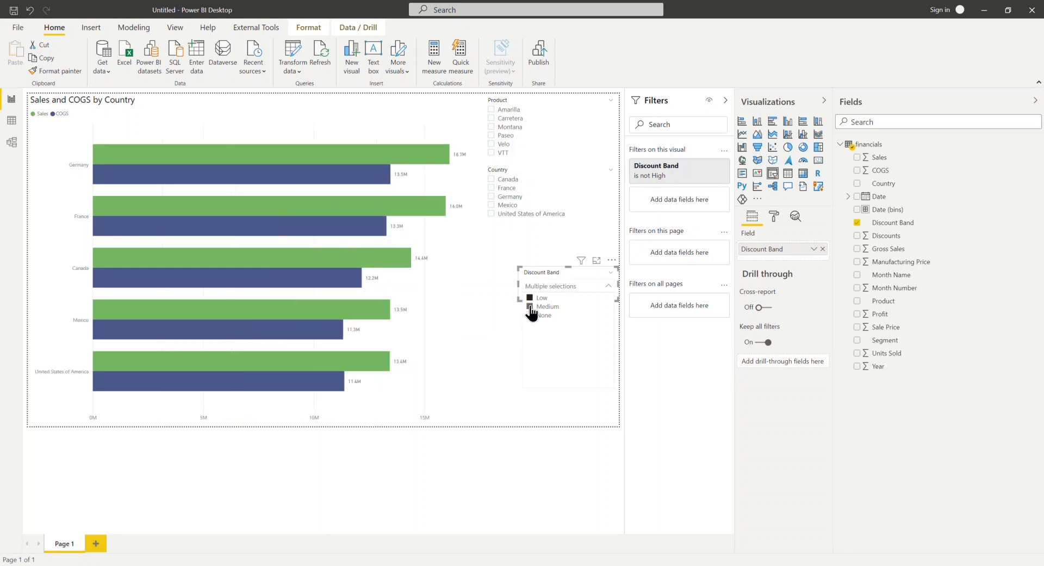
pyautogui.click(601, 273)
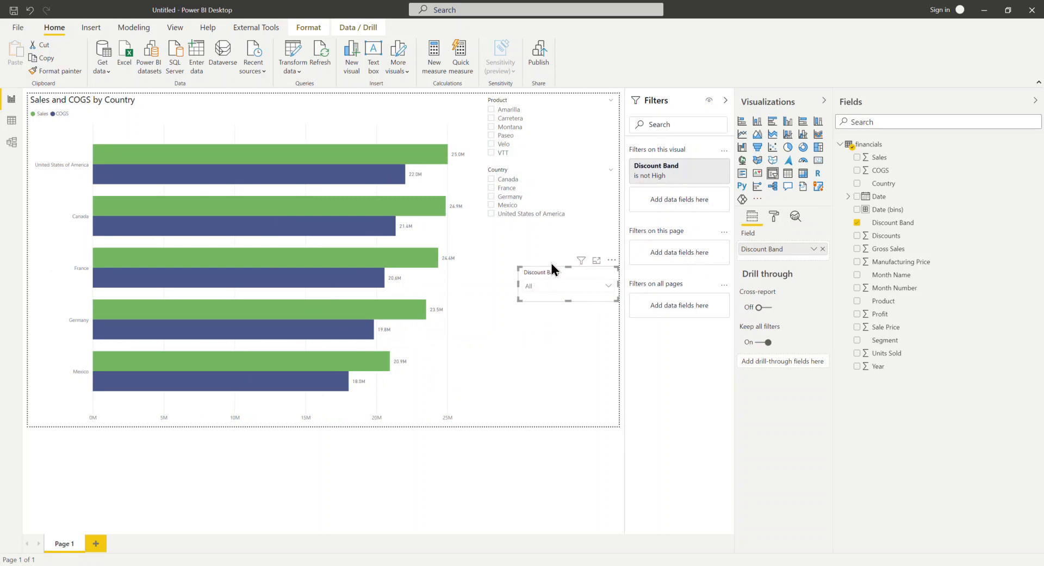
# Widen the Discount Band slicer to match the slicers above it, and view its formatting and analytics options
pyautogui.moveTo(517, 281); pyautogui.dragTo(484, 285)
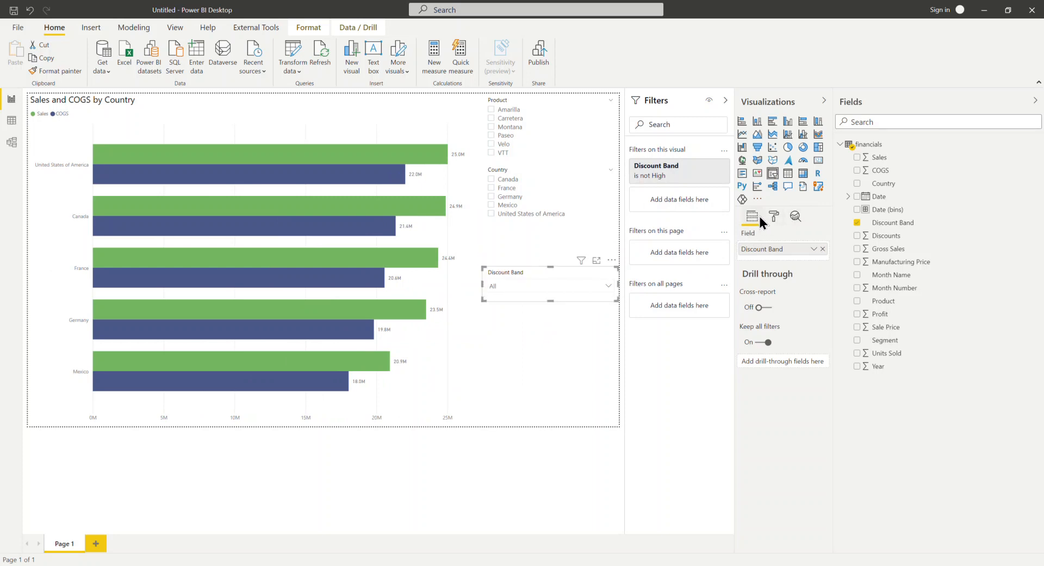
pyautogui.click(775, 216)
pyautogui.click(797, 217)
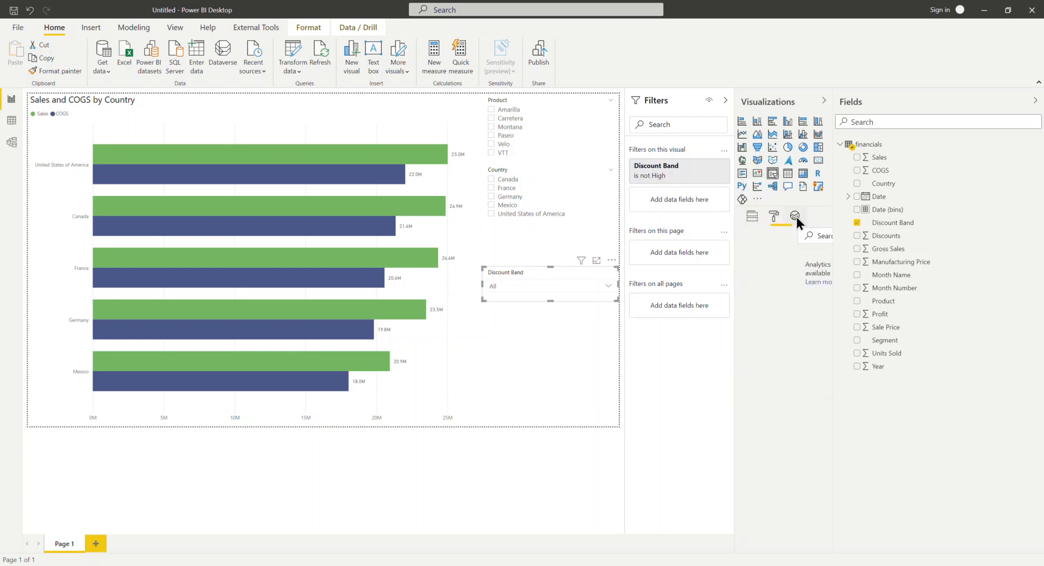
pyautogui.click(775, 216)
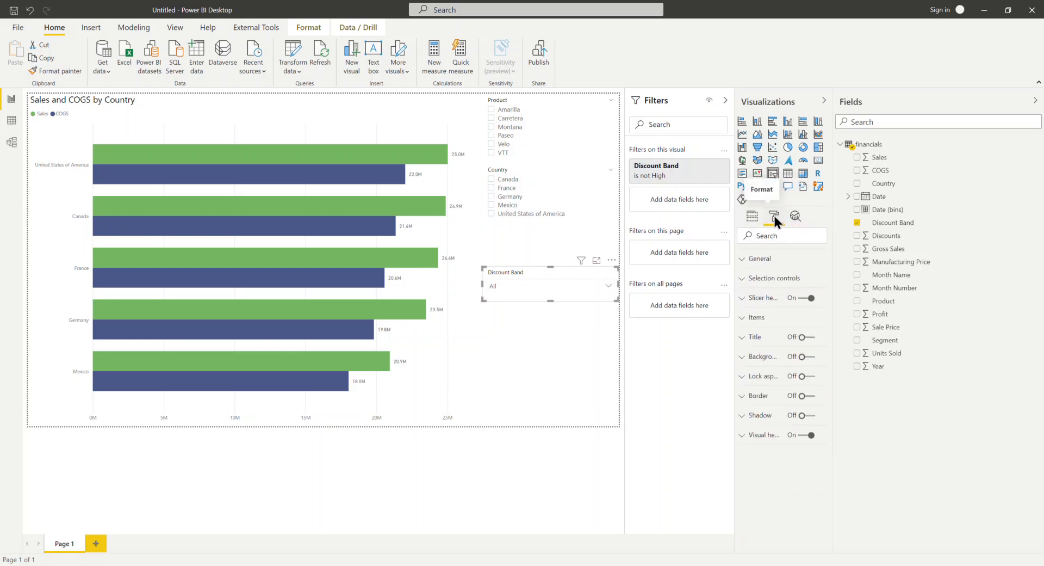
pyautogui.click(797, 215)
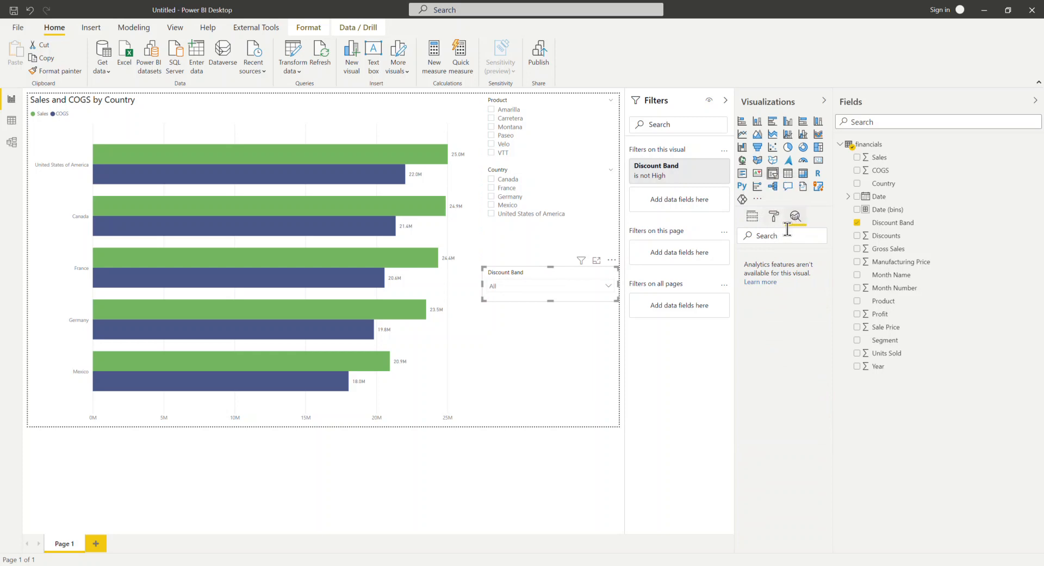
# Examine the General formatting options of the Country slicer
pyautogui.click(527, 291)
pyautogui.click(562, 168)
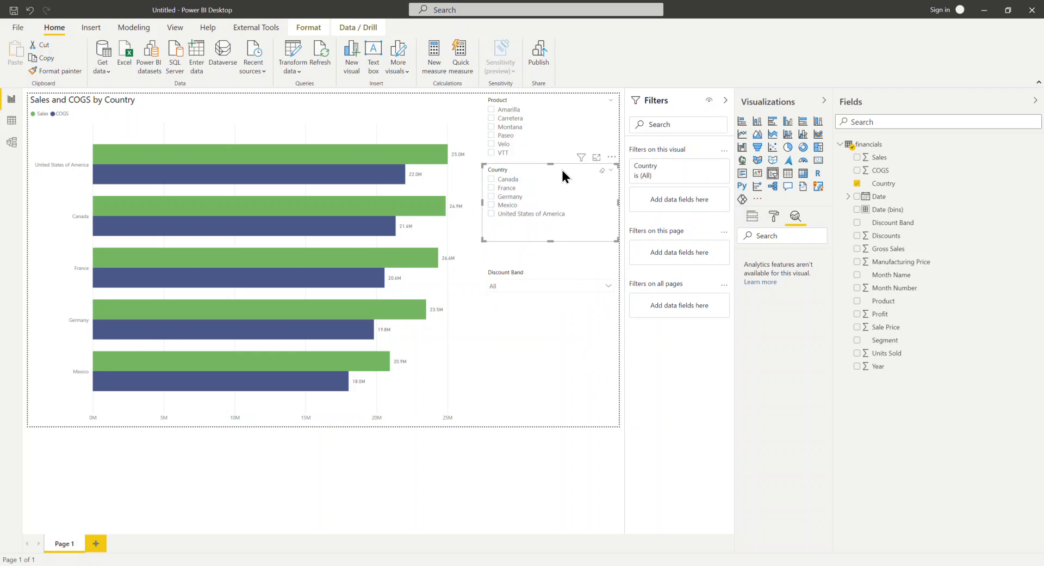
pyautogui.click(776, 214)
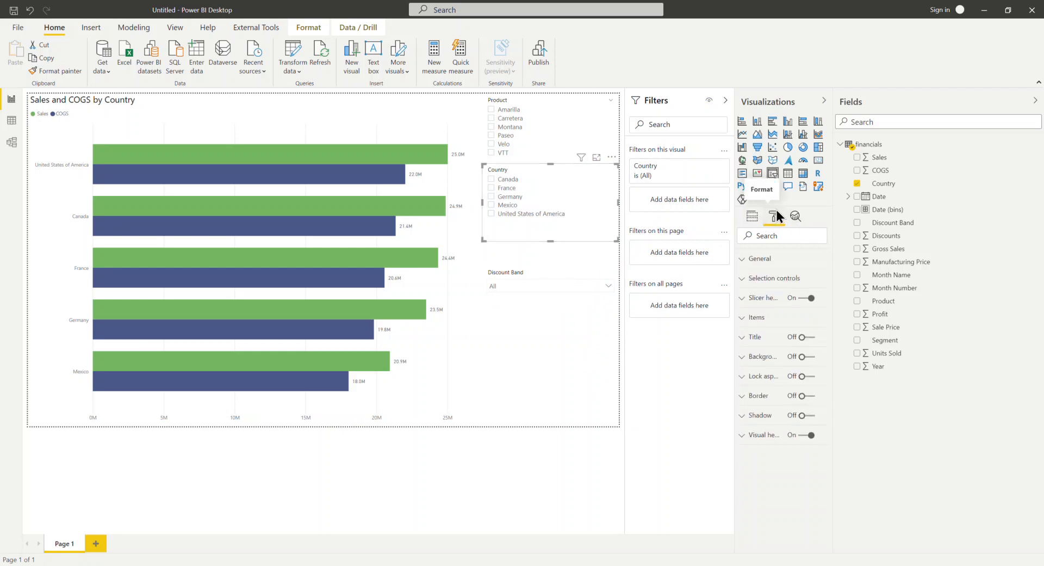
pyautogui.click(569, 274)
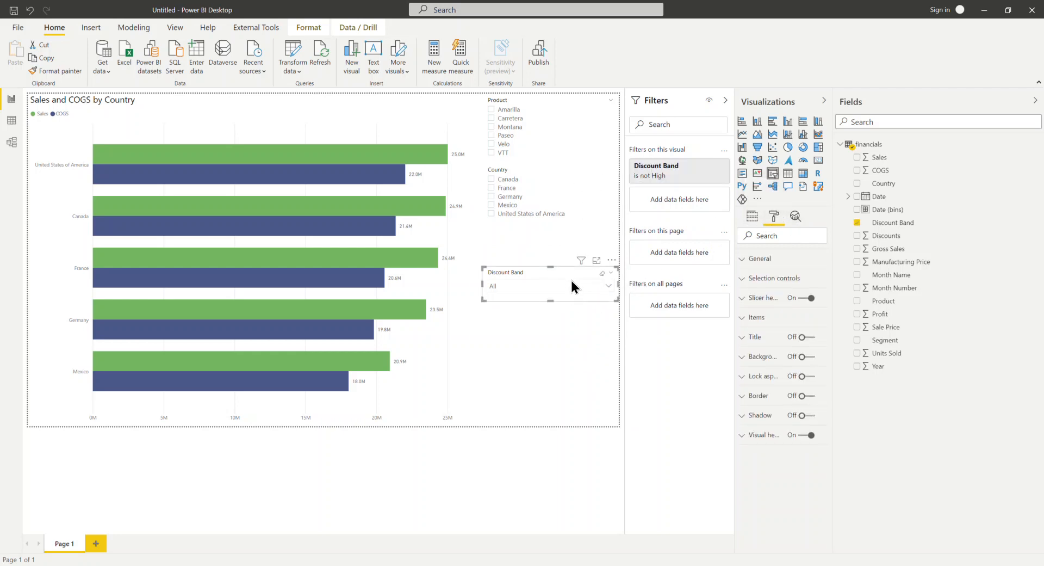
pyautogui.click(575, 168)
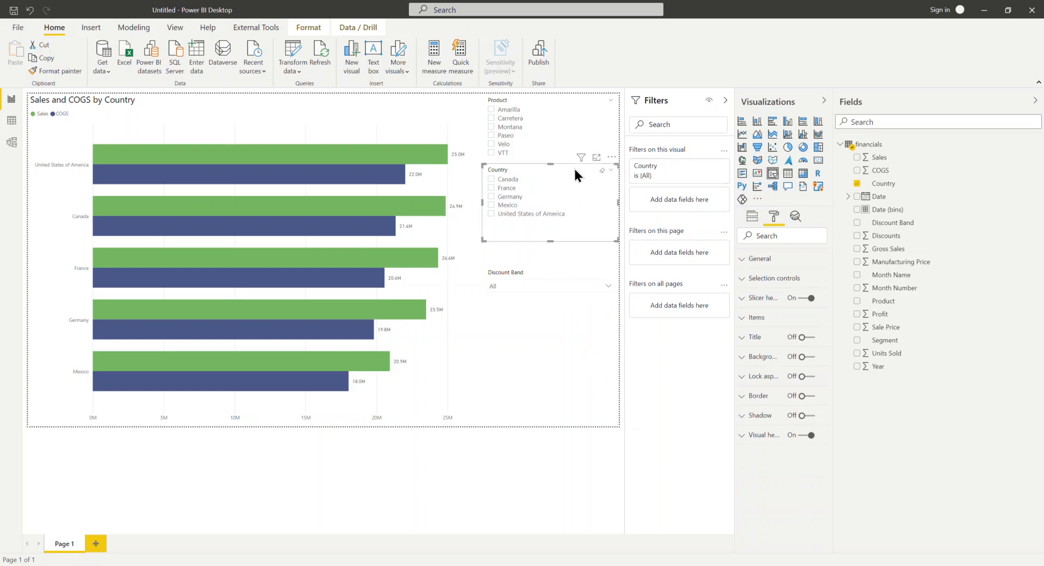
pyautogui.click(743, 262)
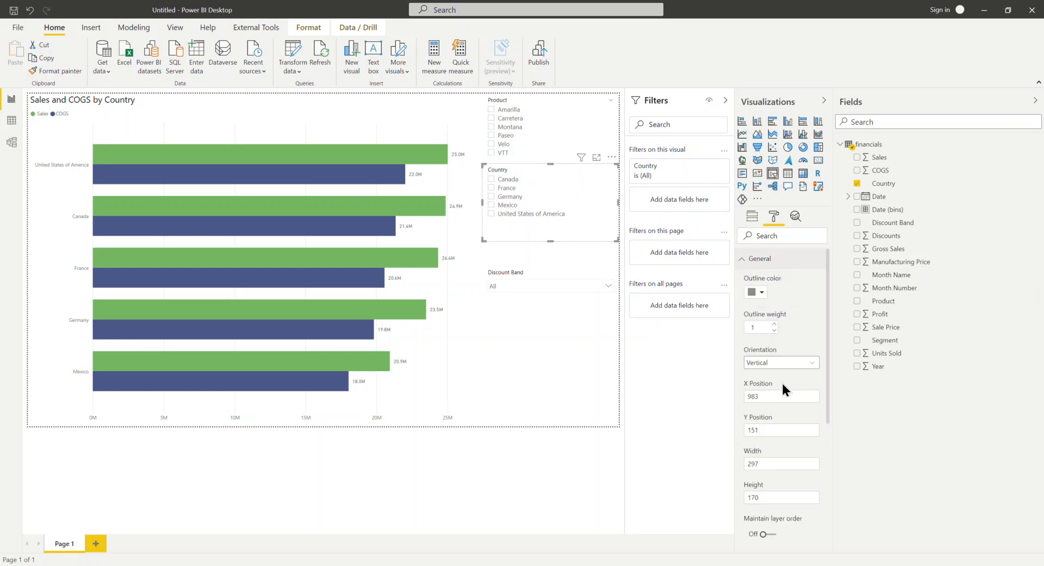
pyautogui.click(743, 262)
# Try Single select in the Country slicer's selection controls and turn it off again
pyautogui.click(750, 278)
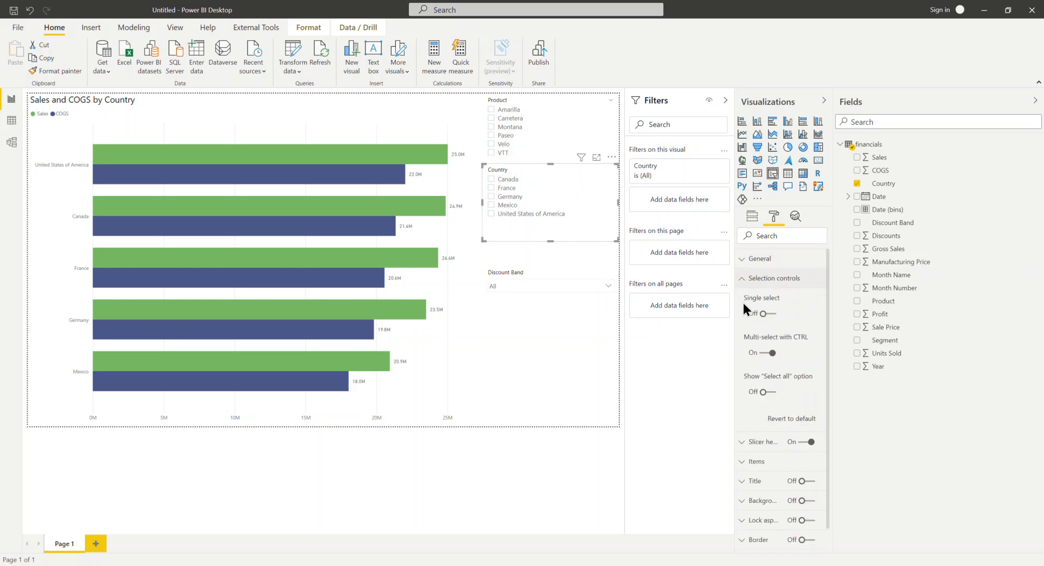
pyautogui.click(771, 314)
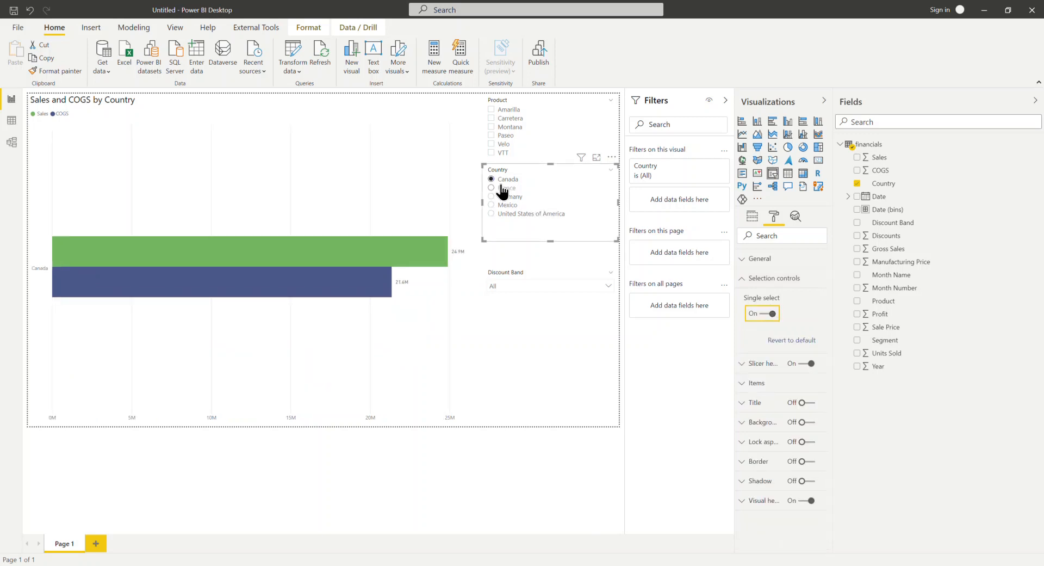
pyautogui.click(772, 316)
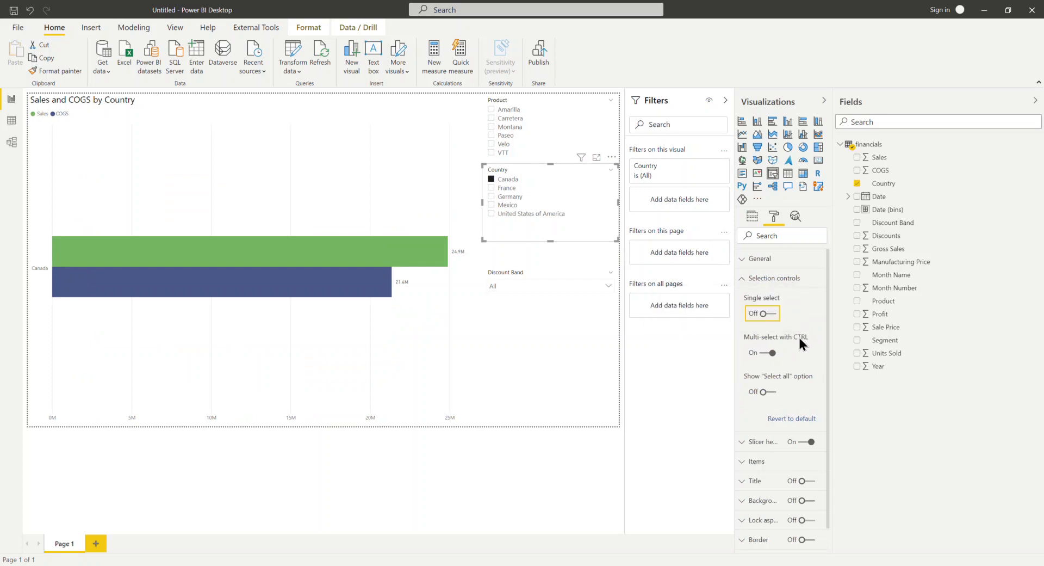
# Enable the "Select all" option for the Country slicer and use it to select every country
pyautogui.click(770, 393)
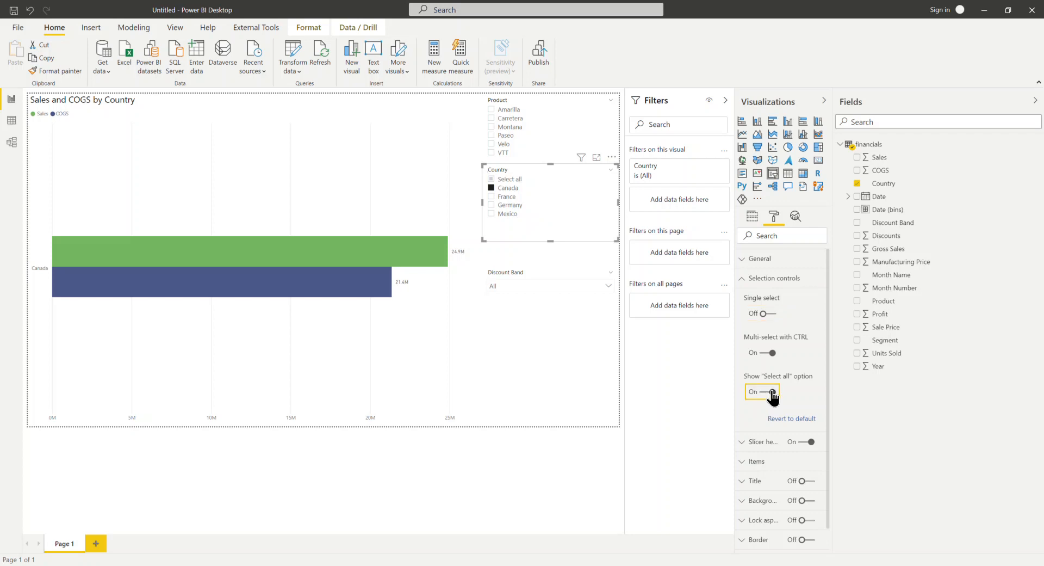
pyautogui.click(491, 179)
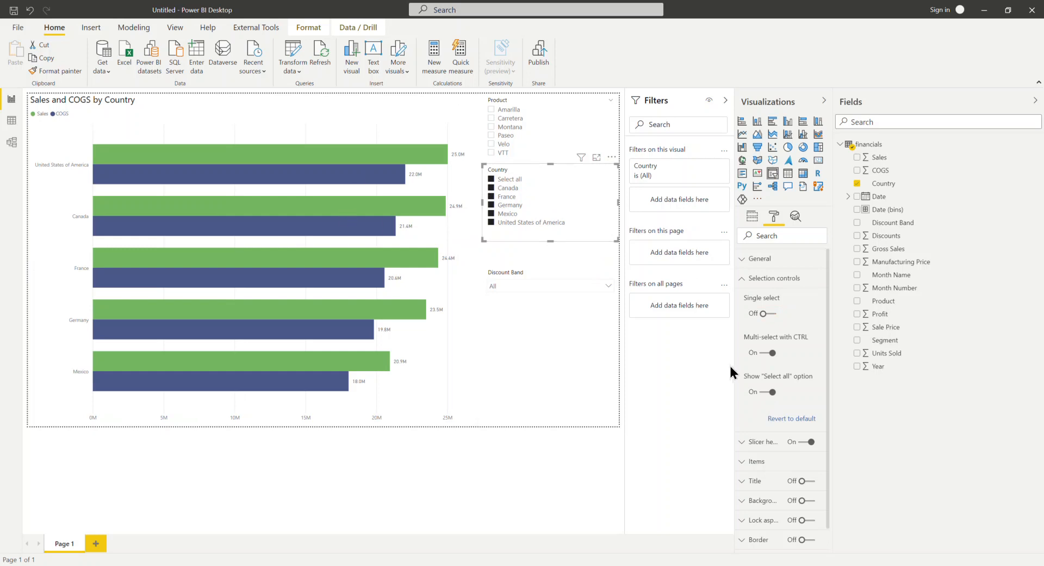
# Disable the "Select all" option for the Country slicer, and switch its slicer header off and on again
pyautogui.click(771, 392)
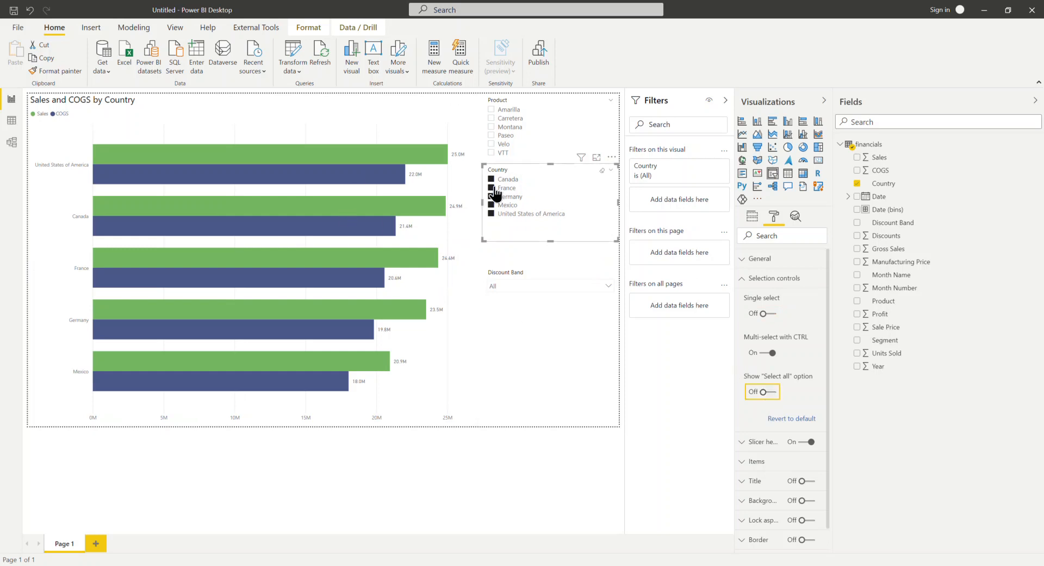
pyautogui.click(743, 279)
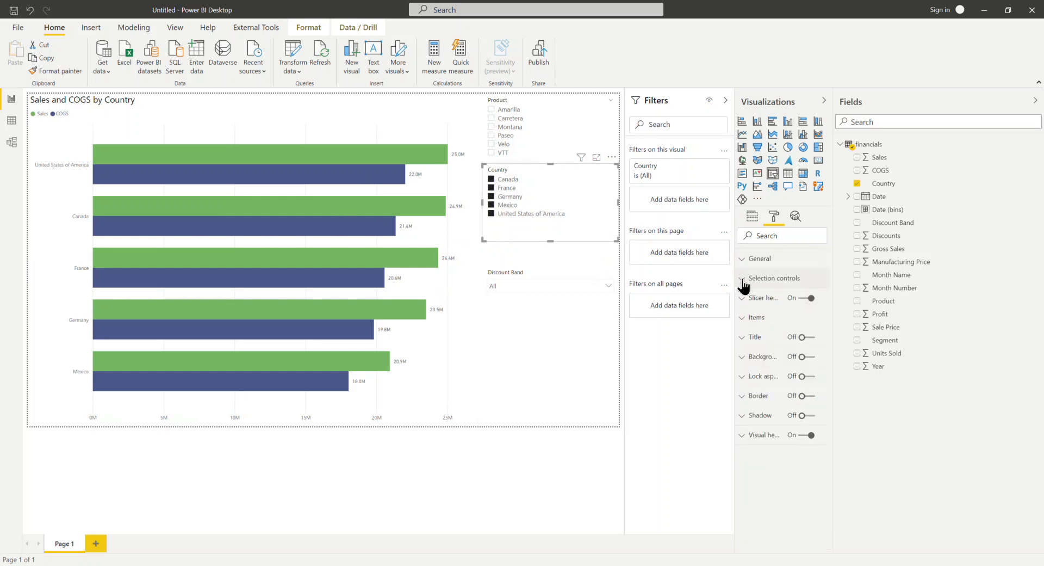
pyautogui.click(810, 299)
pyautogui.click(811, 299)
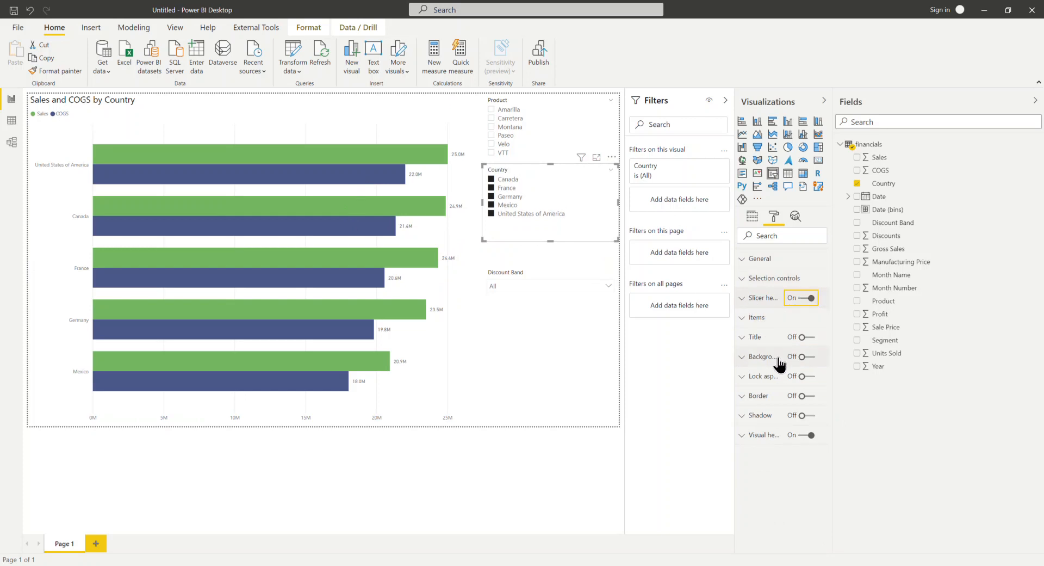
# Turn on the Country slicer's title and toggle its slicer header off and back on
pyautogui.click(810, 337)
pyautogui.click(806, 298)
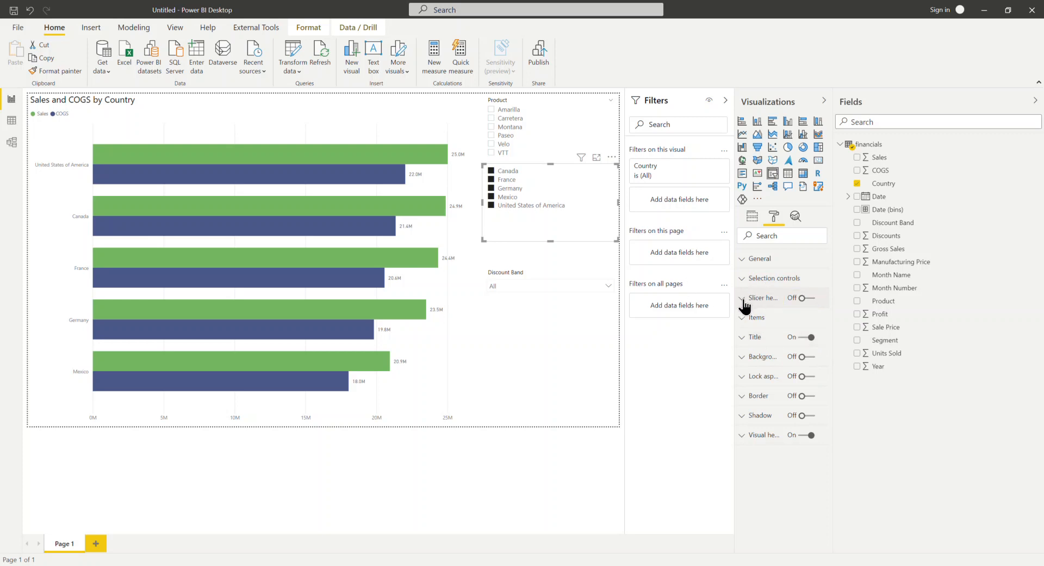
pyautogui.click(746, 298)
pyautogui.click(805, 298)
pyautogui.click(793, 330)
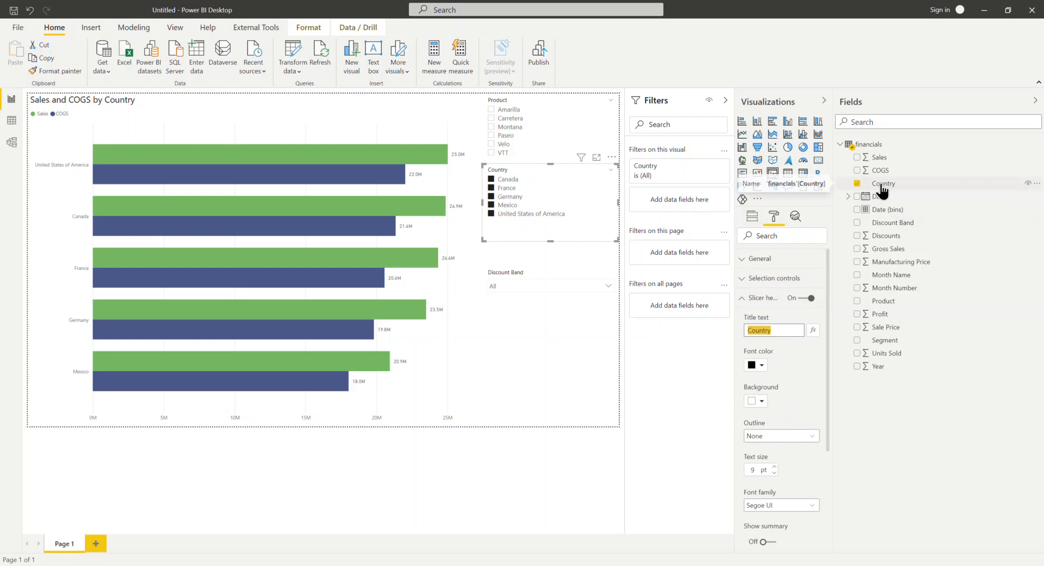
# Enable Show summary for the Country slicer's header, try deselecting several countries and clear the whole selection
pyautogui.scroll(-3, 785, 359)
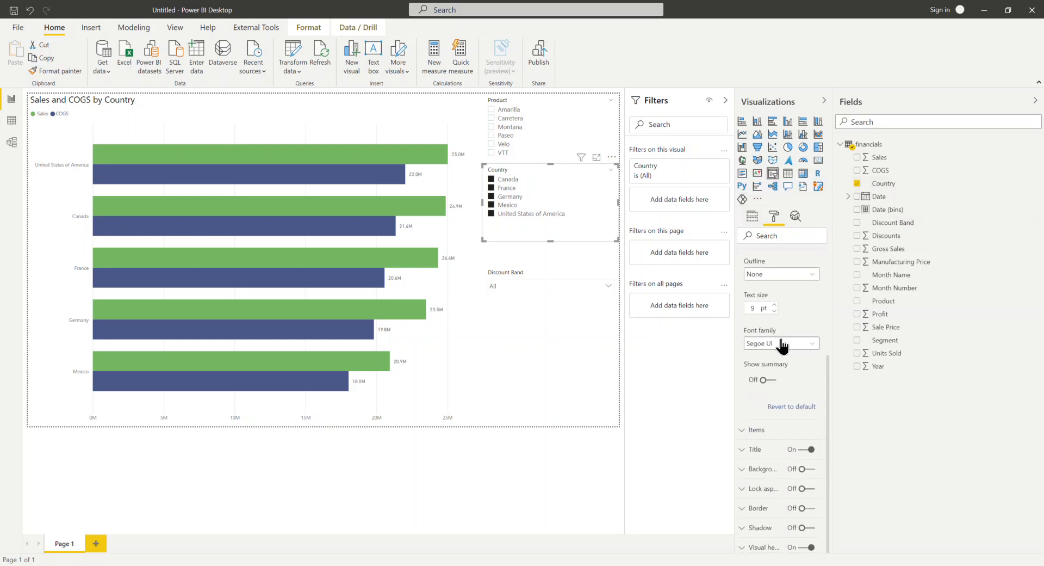
pyautogui.click(766, 381)
pyautogui.click(498, 181)
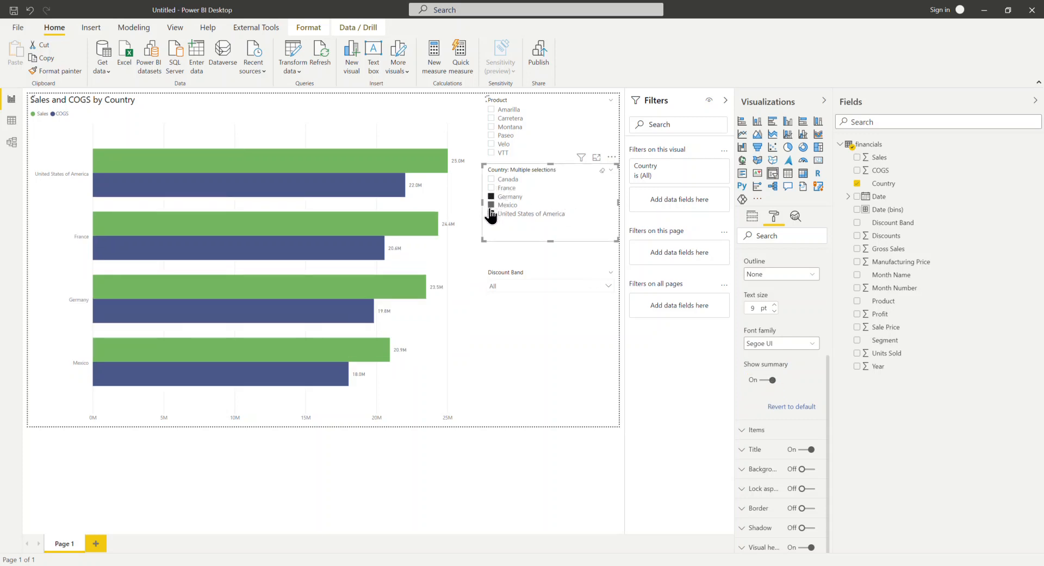
pyautogui.click(491, 205)
pyautogui.click(603, 171)
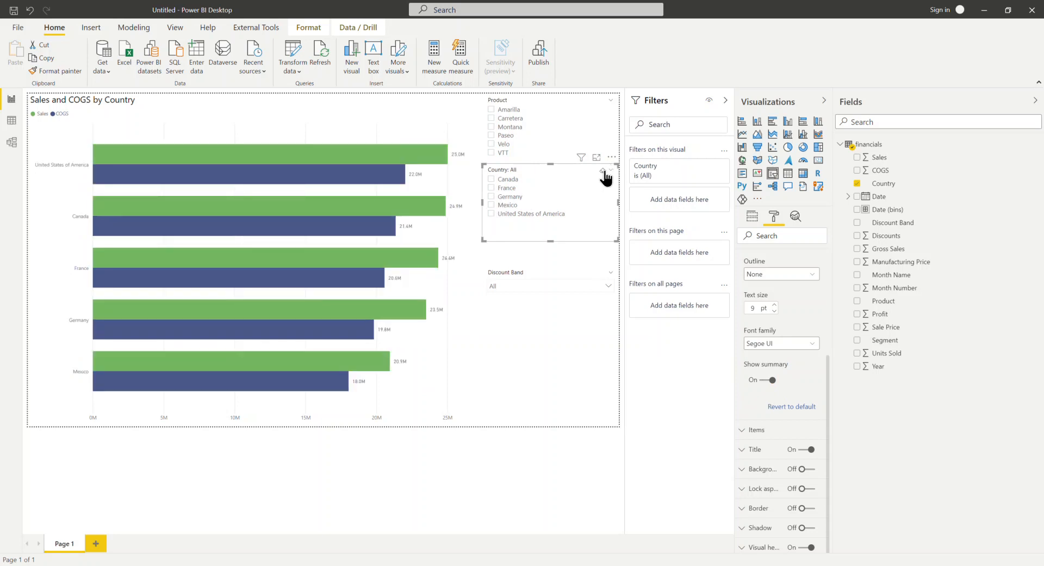
# Try the header summary with Canada and France selected, clear both, and turn Show summary off
pyautogui.click(492, 179)
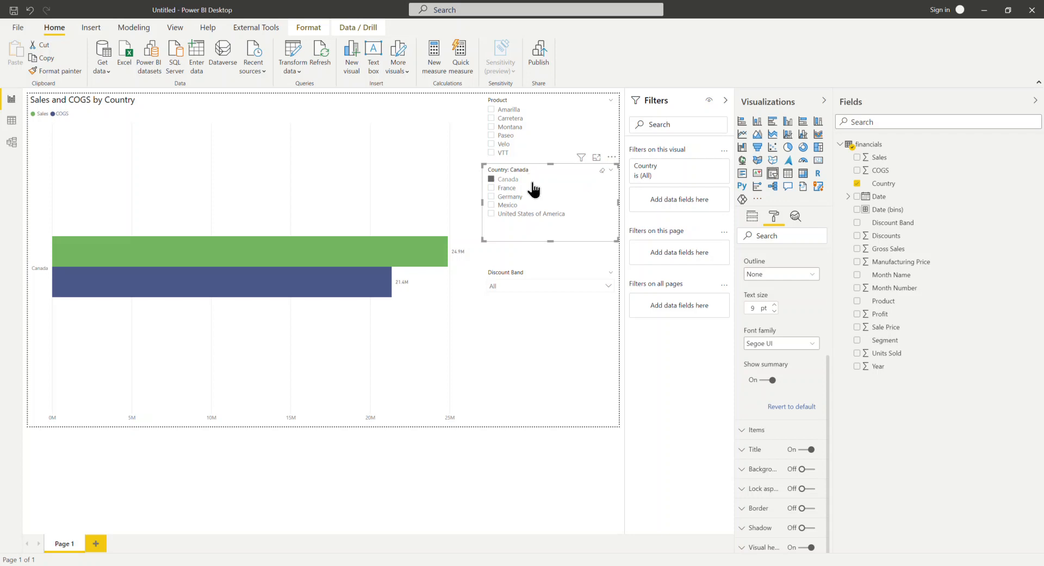
pyautogui.keyDown('ctrl'); pyautogui.click(492, 188); pyautogui.keyUp('ctrl')
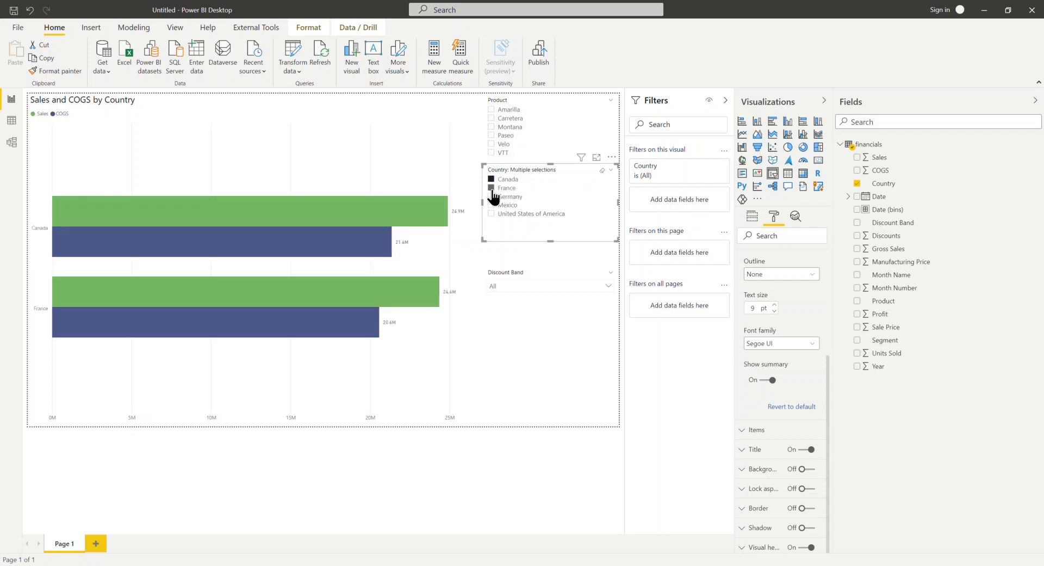
pyautogui.click(602, 170)
pyautogui.click(773, 380)
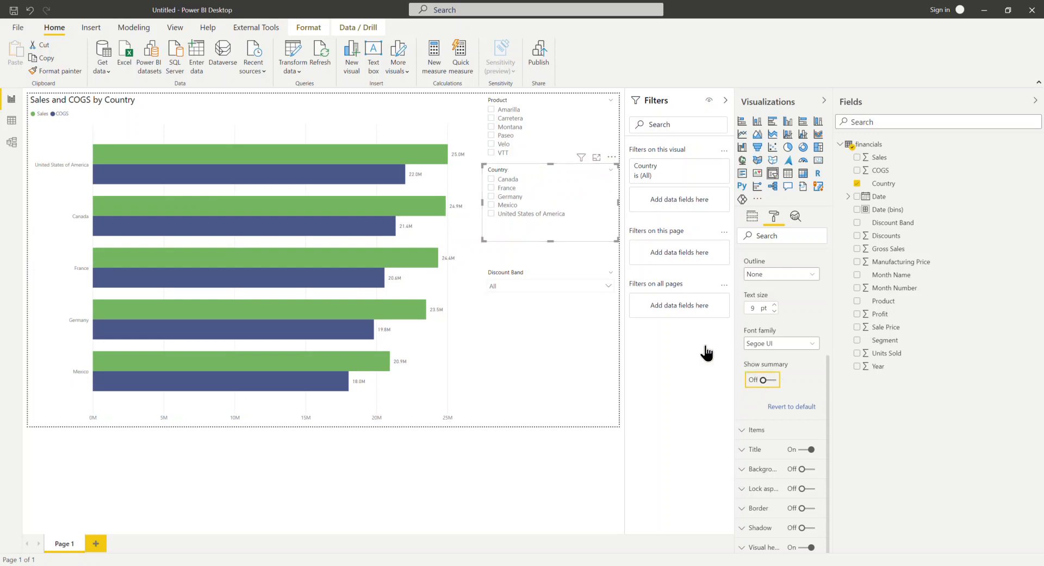
# Turn off the slicer header of the Country slicer and collapse its settings
pyautogui.scroll(2, 761, 305)
pyautogui.scroll(3, 767, 308)
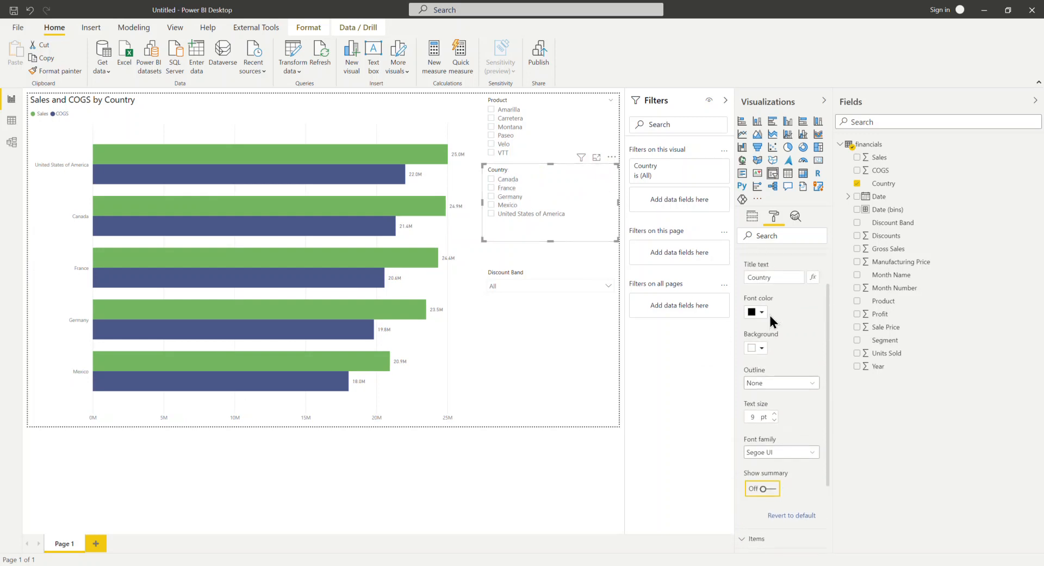
pyautogui.click(807, 299)
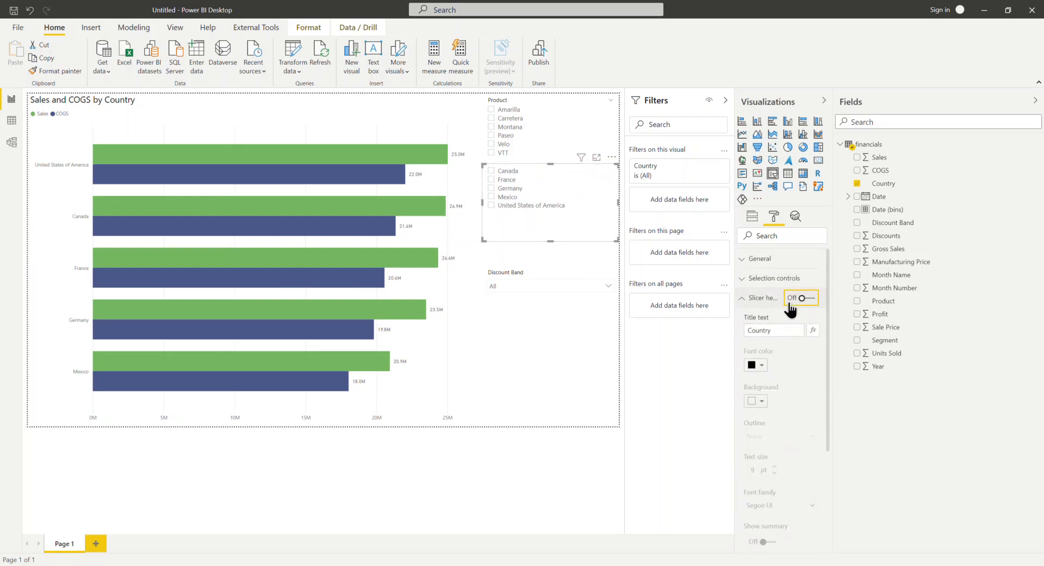
pyautogui.click(742, 298)
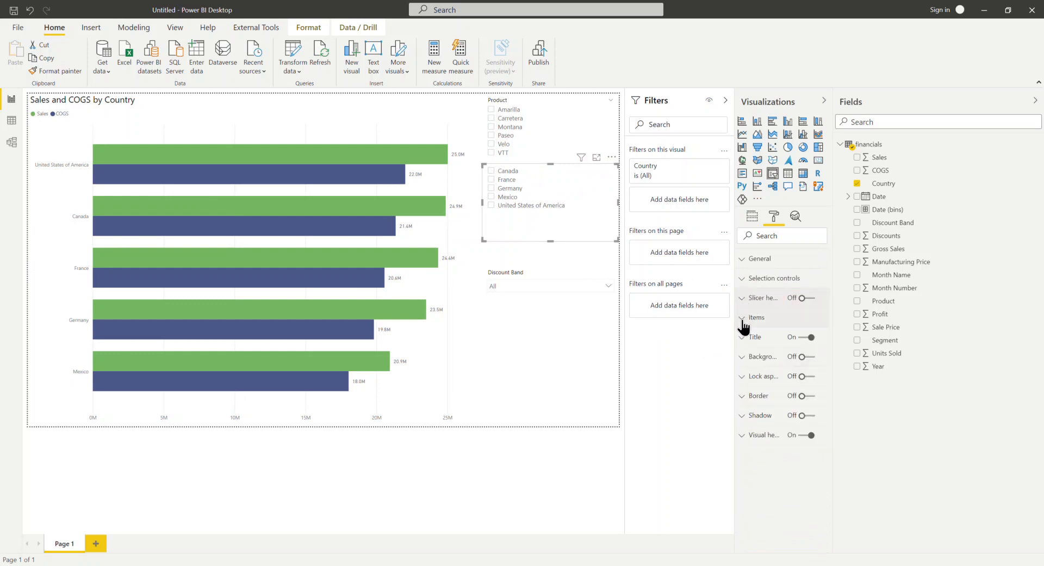
# Set the font color of the Country slicer's items to black after trying dark blue
pyautogui.click(744, 317)
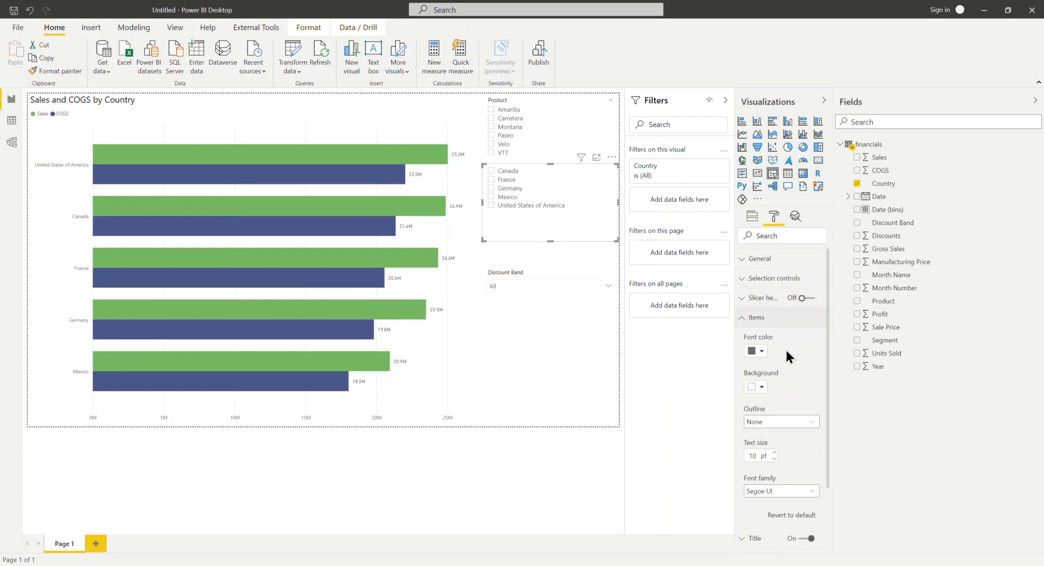
pyautogui.click(757, 353)
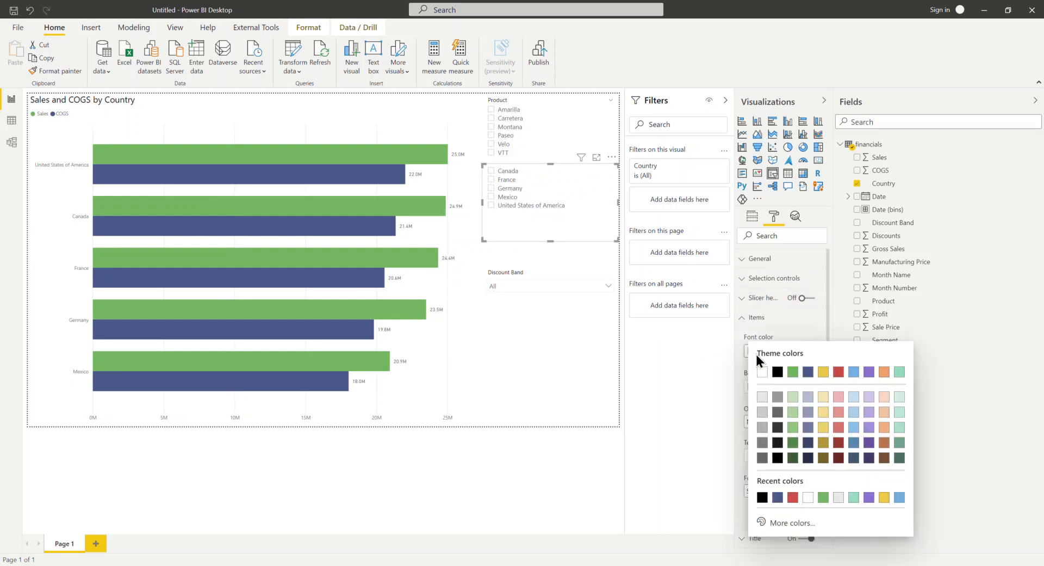
pyautogui.click(808, 370)
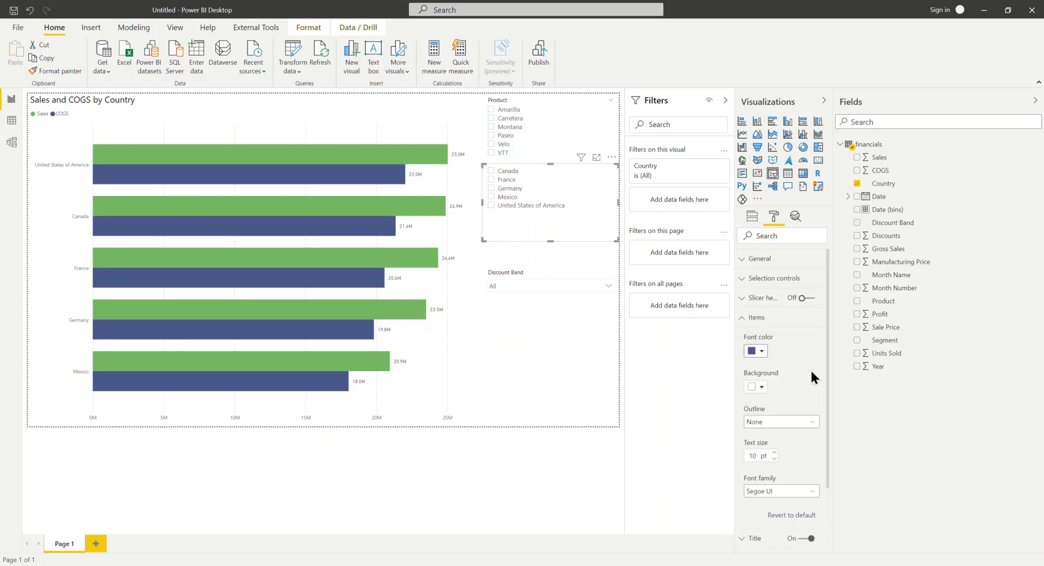
pyautogui.click(767, 352)
pyautogui.click(777, 372)
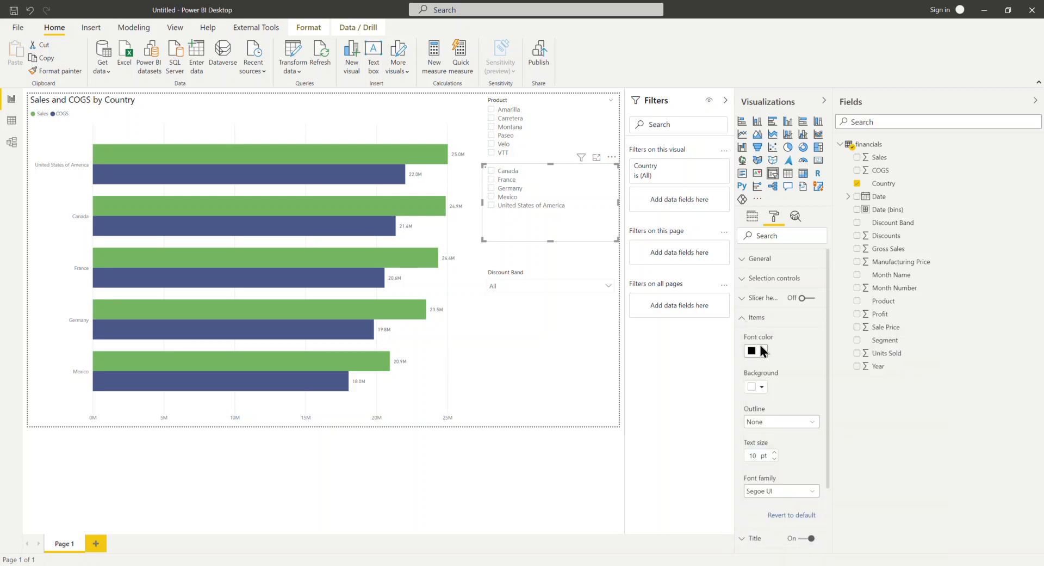
# Try a red background for the Country slicer's items and set their outline to Bottom only
pyautogui.click(762, 386)
pyautogui.click(794, 340)
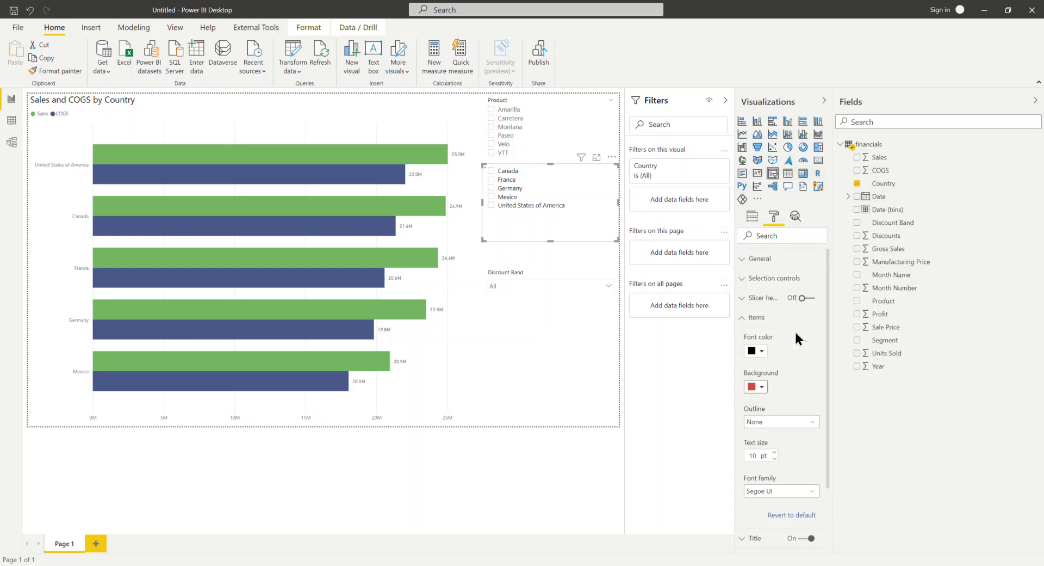
pyautogui.click(785, 422)
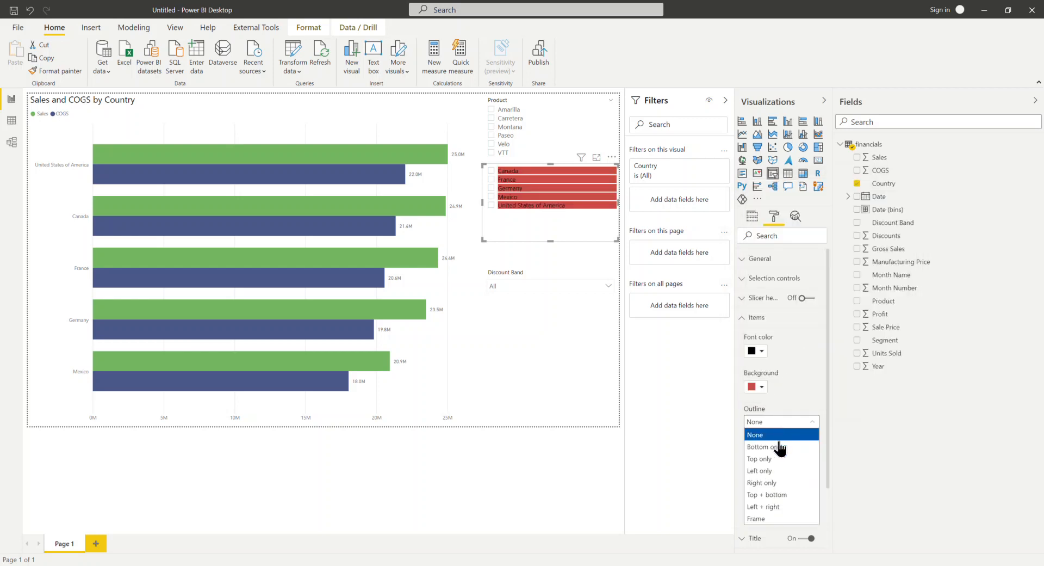
pyautogui.click(779, 445)
# Set the background of the Country slicer's items to white
pyautogui.click(760, 387)
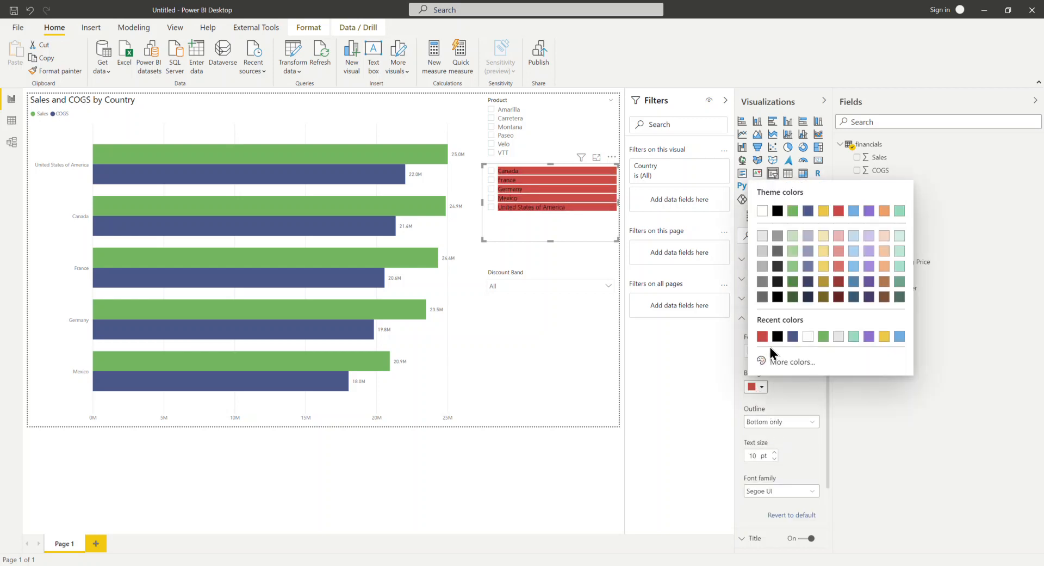
pyautogui.click(761, 211)
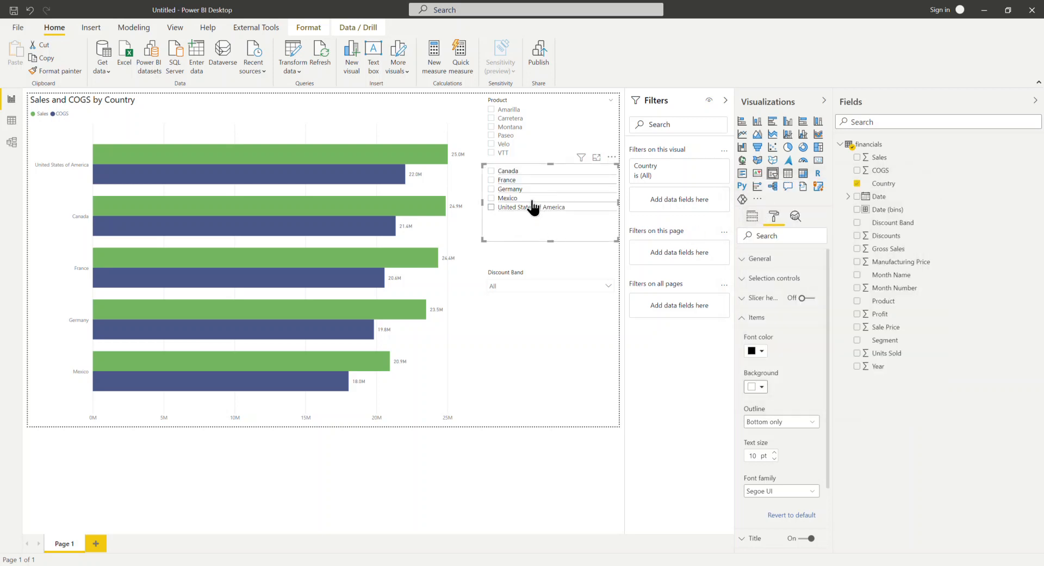
pyautogui.scroll(-3, 765, 463)
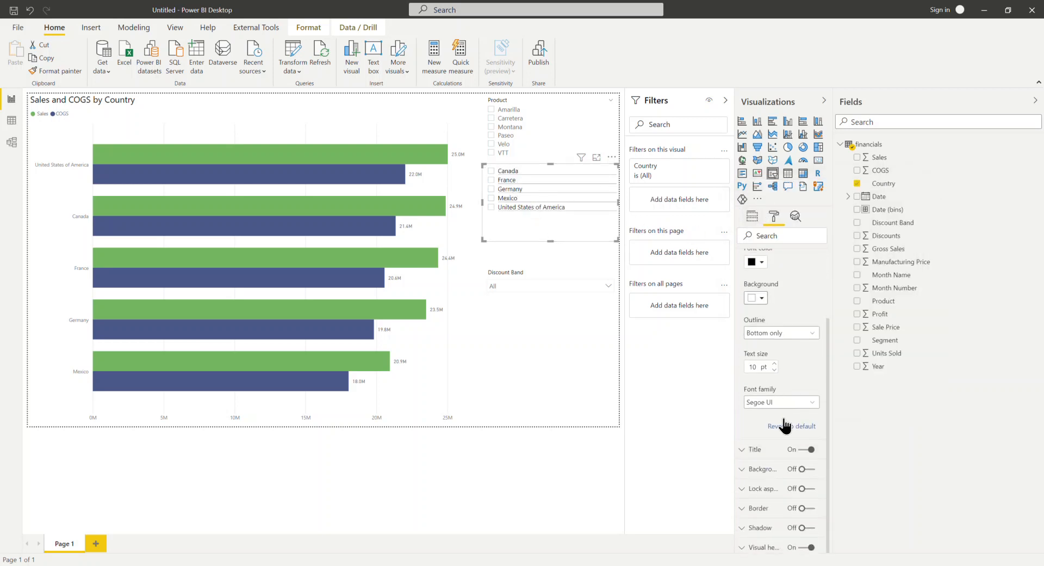
pyautogui.scroll(3, 783, 427)
pyautogui.click(750, 317)
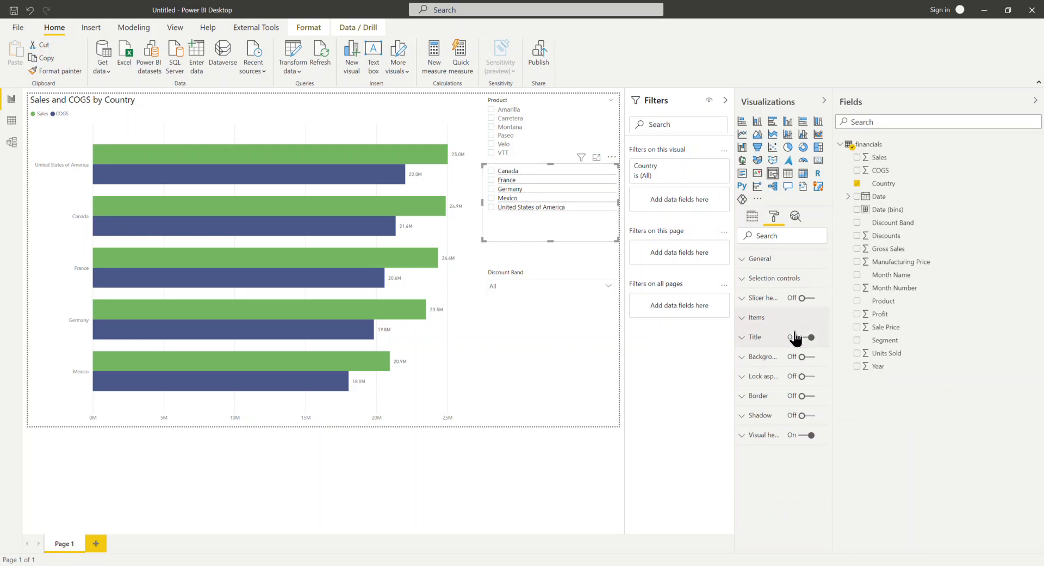
# Give the Country slicer the title text "Country" and make the title's font color black
pyautogui.click(744, 338)
pyautogui.click(762, 368)
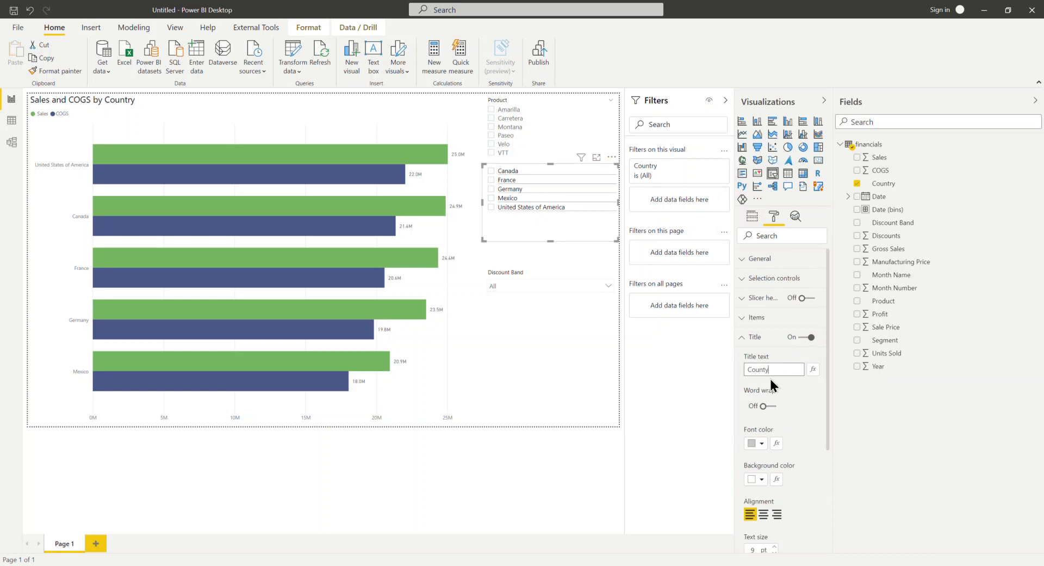
pyautogui.press('BackSpace')
pyautogui.press('BackSpace')
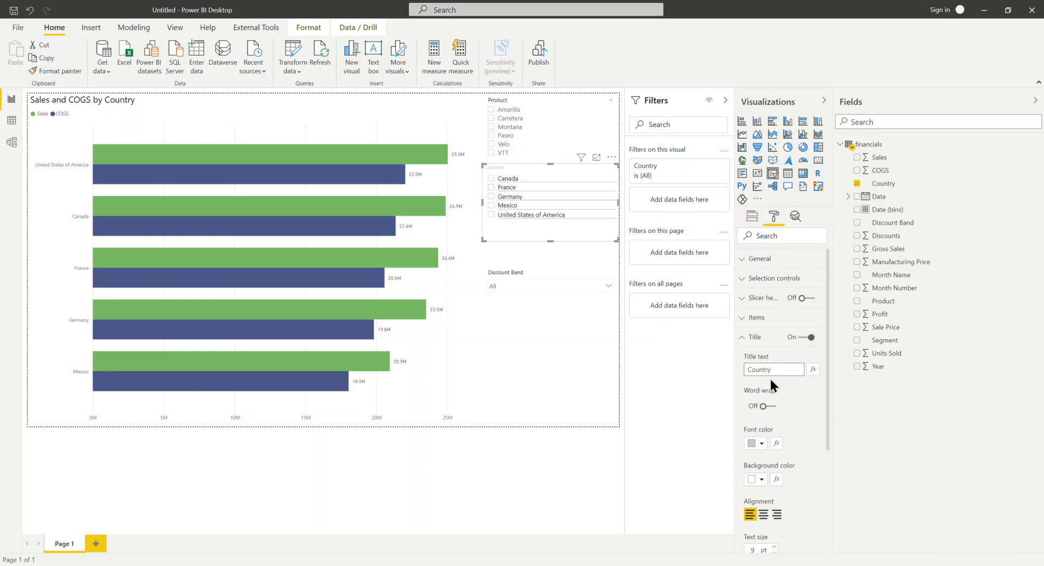
pyautogui.click(762, 443)
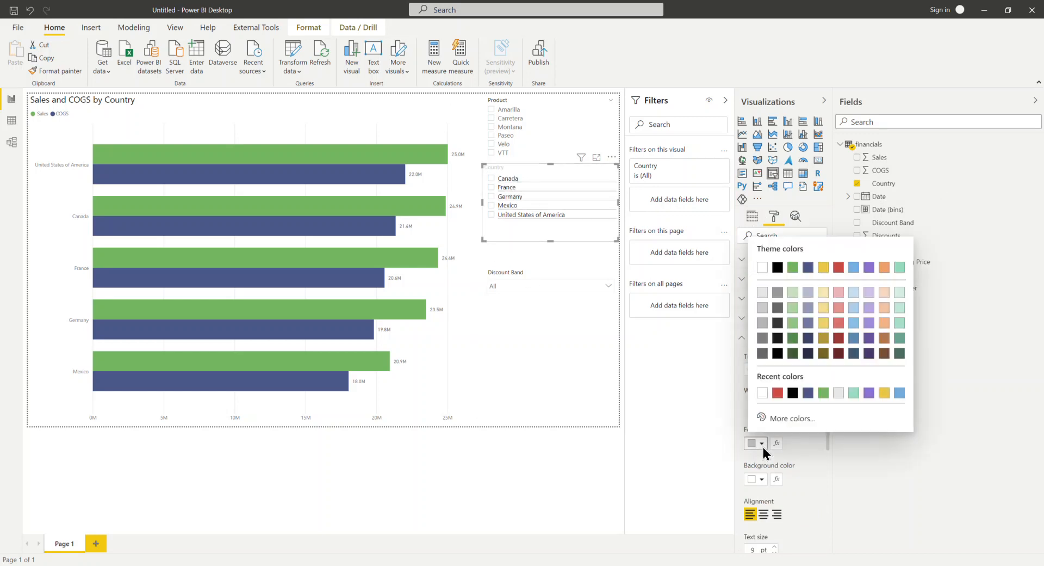
pyautogui.click(780, 268)
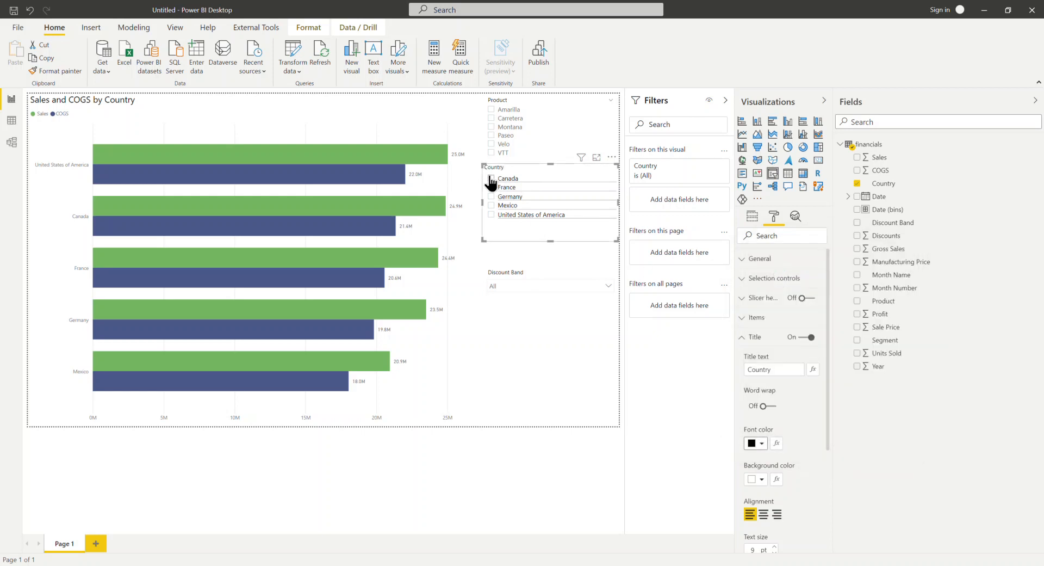
# Set the Country slicer's title text size to 11 pt and narrow the slicer by moving its left edge inward
pyautogui.scroll(-2, 774, 416)
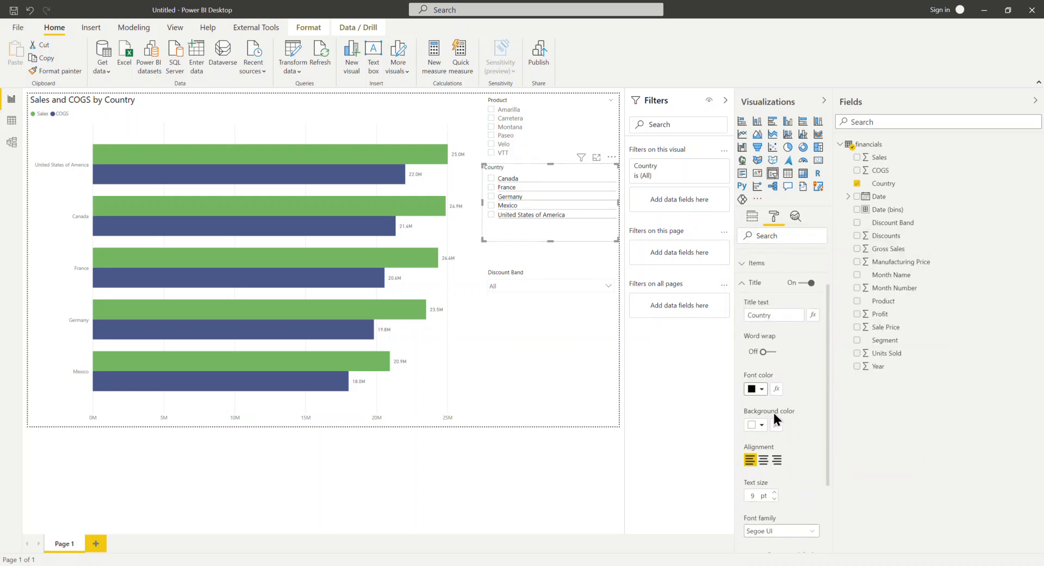
pyautogui.click(774, 492)
pyautogui.click(774, 491)
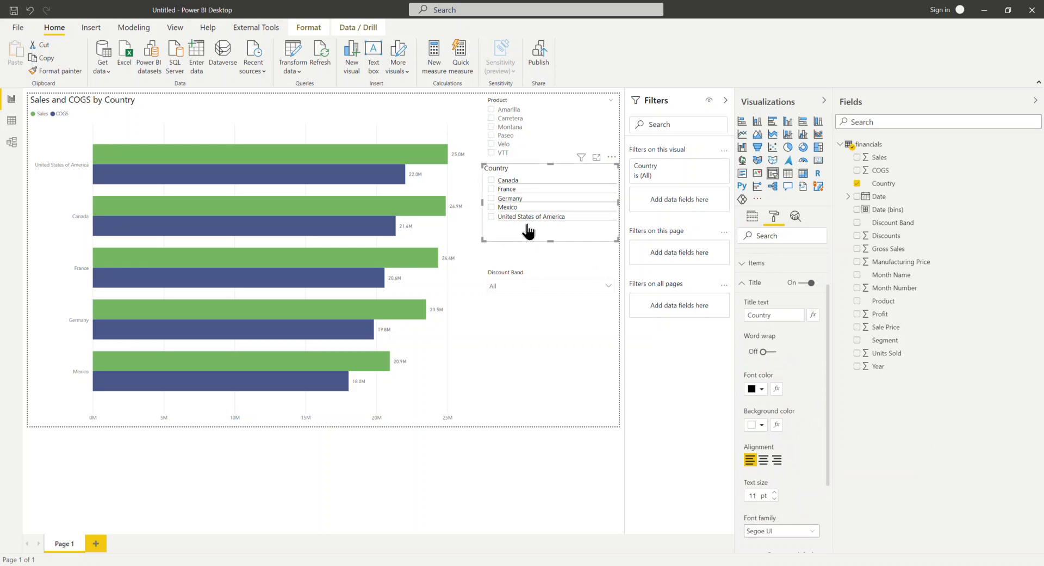
pyautogui.moveTo(484, 204); pyautogui.dragTo(525, 206)
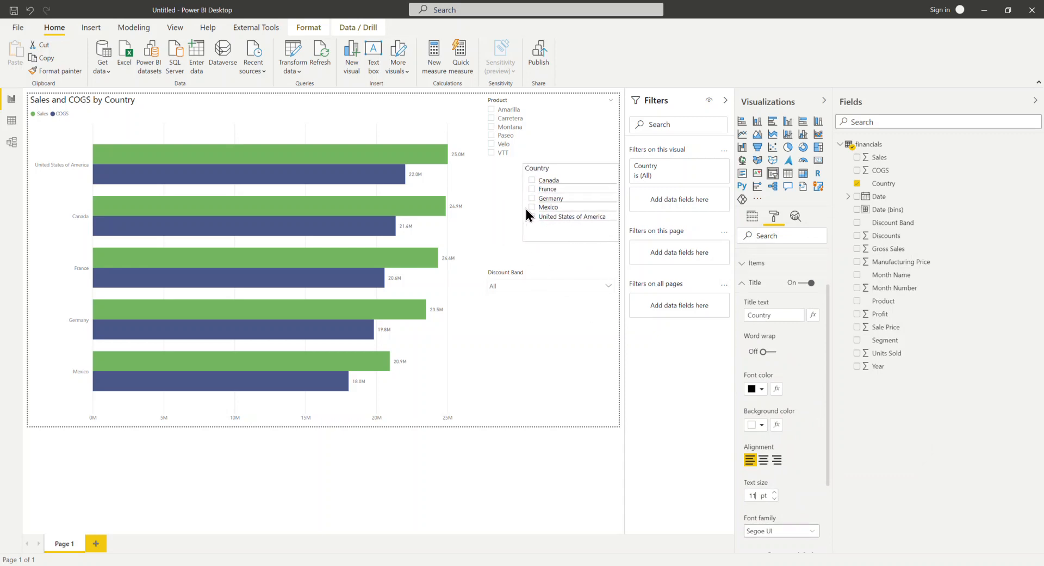
pyautogui.click(744, 287)
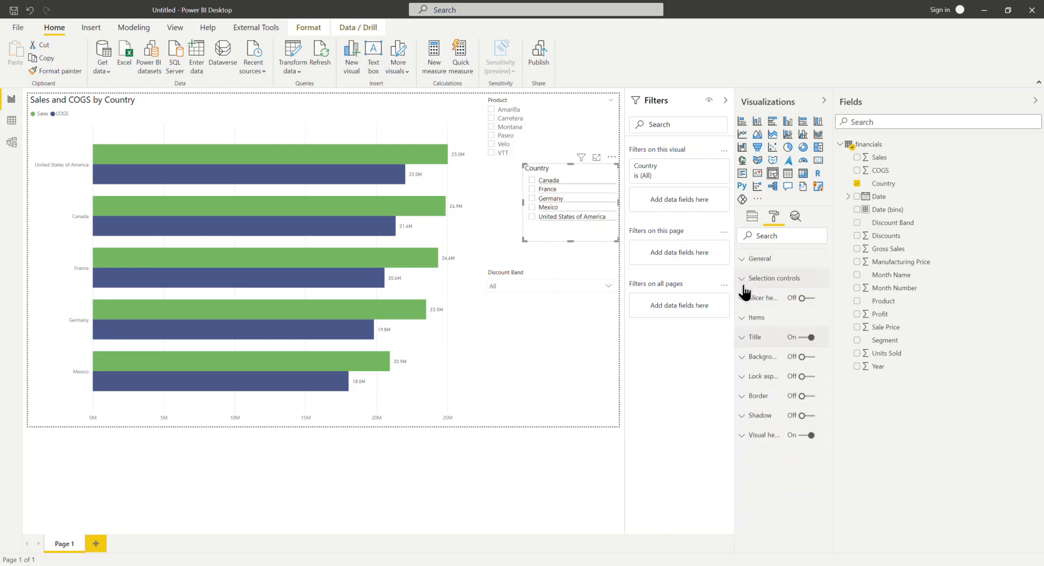
# Turn the Country slicer's header on and enable Show summary for it
pyautogui.click(811, 298)
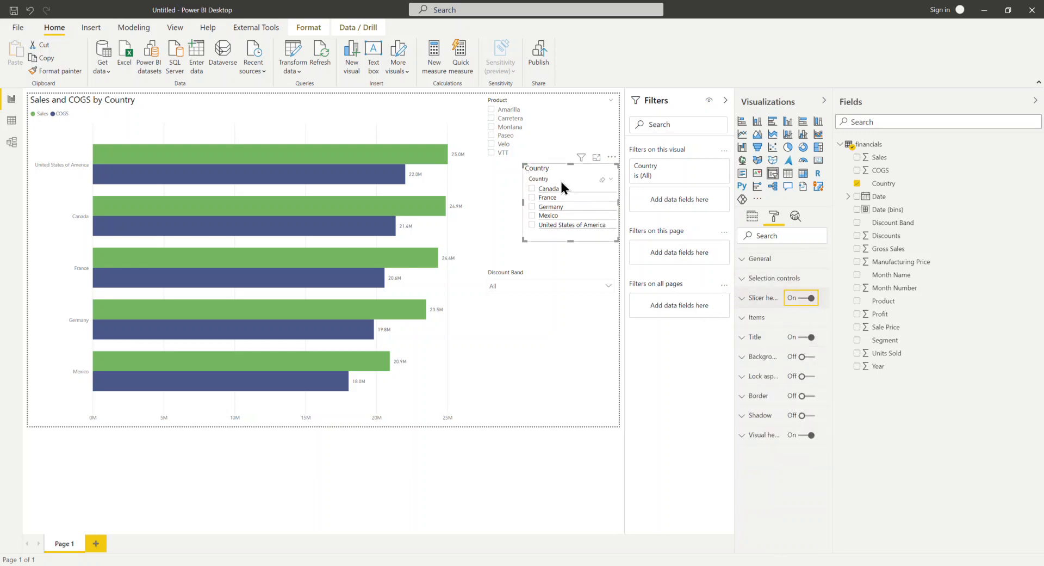
pyautogui.click(743, 298)
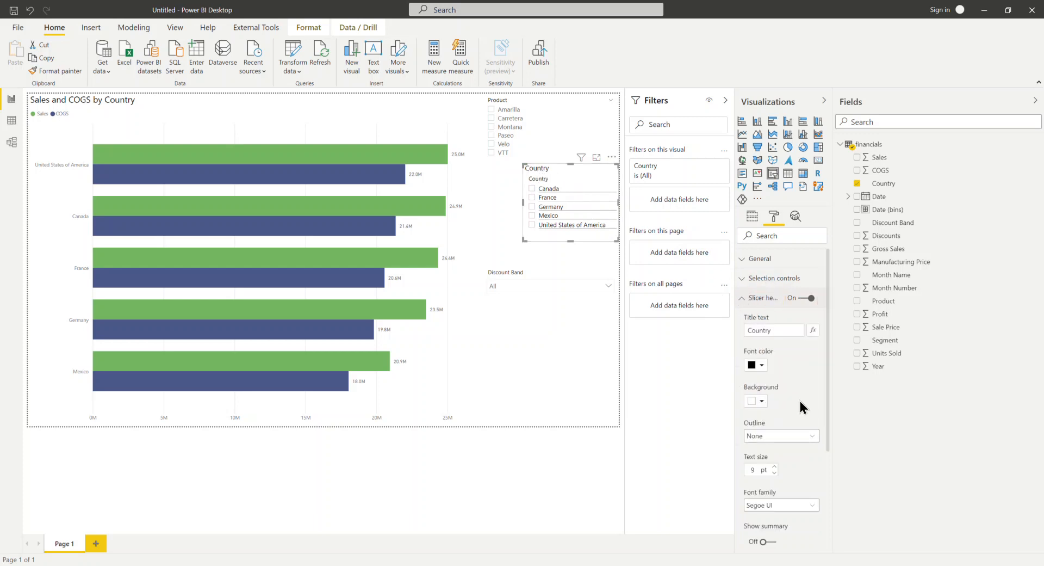
pyautogui.scroll(-3, 753, 433)
pyautogui.click(771, 433)
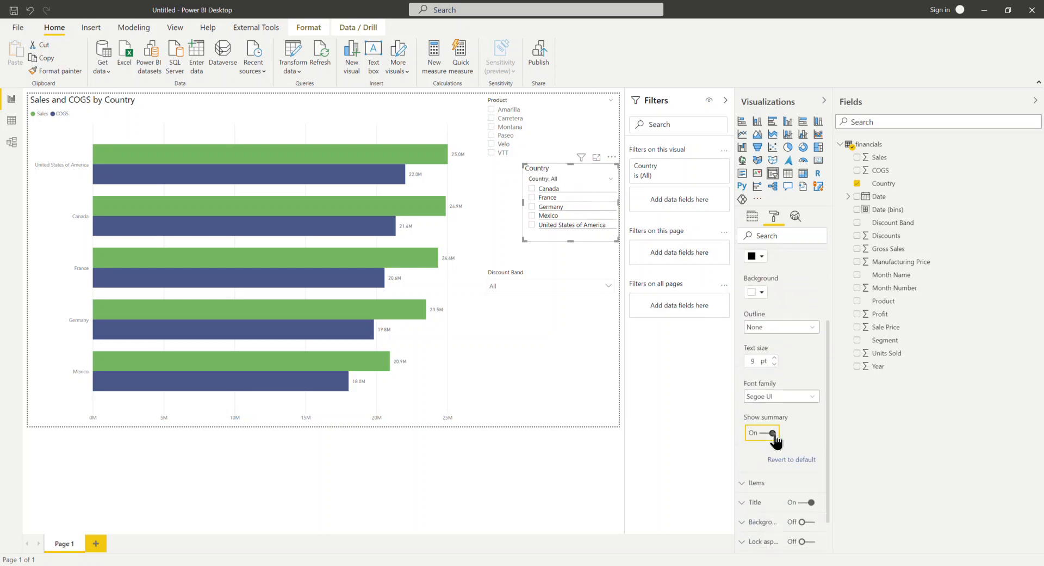
# Turn off Show summary in the Country slicer's header and close the slicer header settings
pyautogui.click(772, 433)
pyautogui.scroll(2, 770, 360)
pyautogui.click(748, 304)
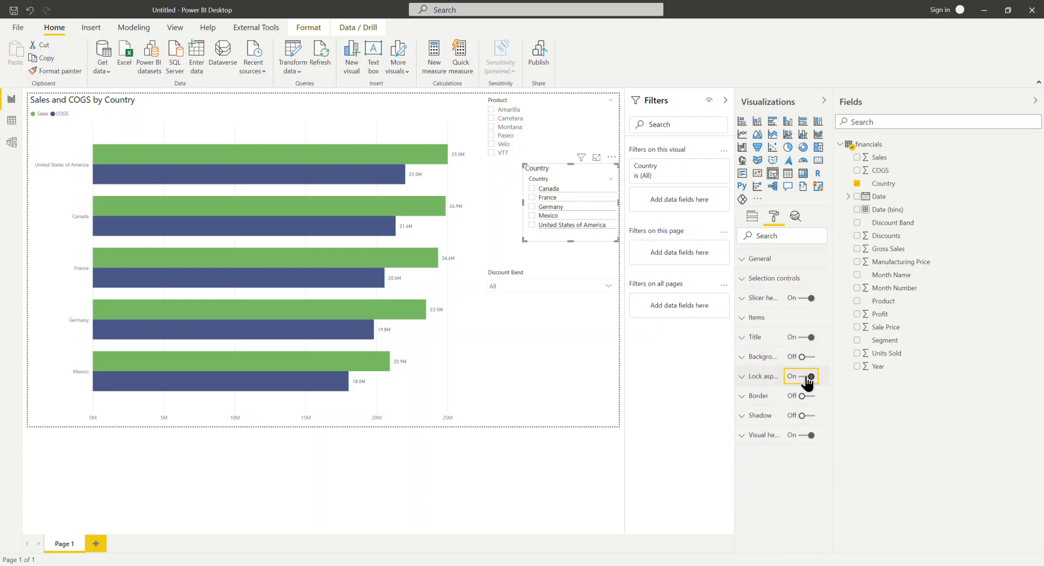
# Try a border on the Country slicer and its visual header switched off, then restore both and return to its field settings
pyautogui.click(809, 397)
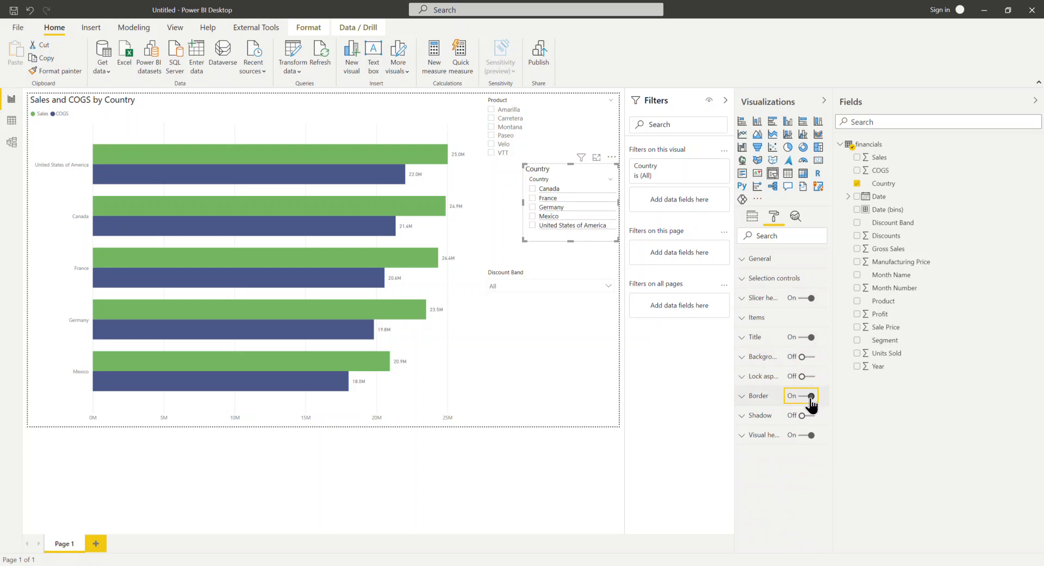
pyautogui.click(810, 397)
pyautogui.click(804, 436)
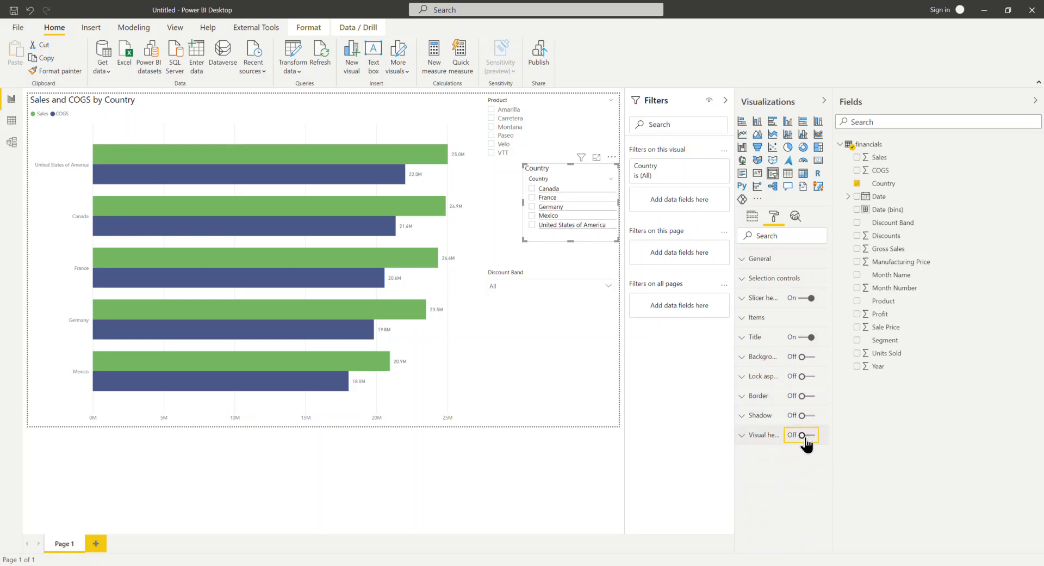
pyautogui.click(805, 438)
pyautogui.click(753, 216)
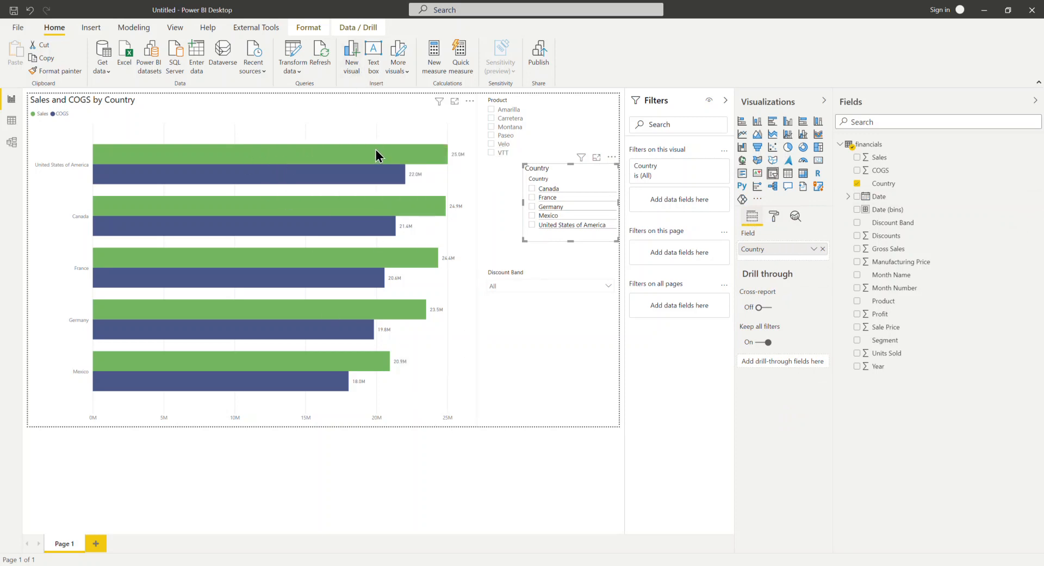
# Try highlighting the United States of America bars in the Sales and COGS by Country chart and clear the highlight
pyautogui.click(168, 164)
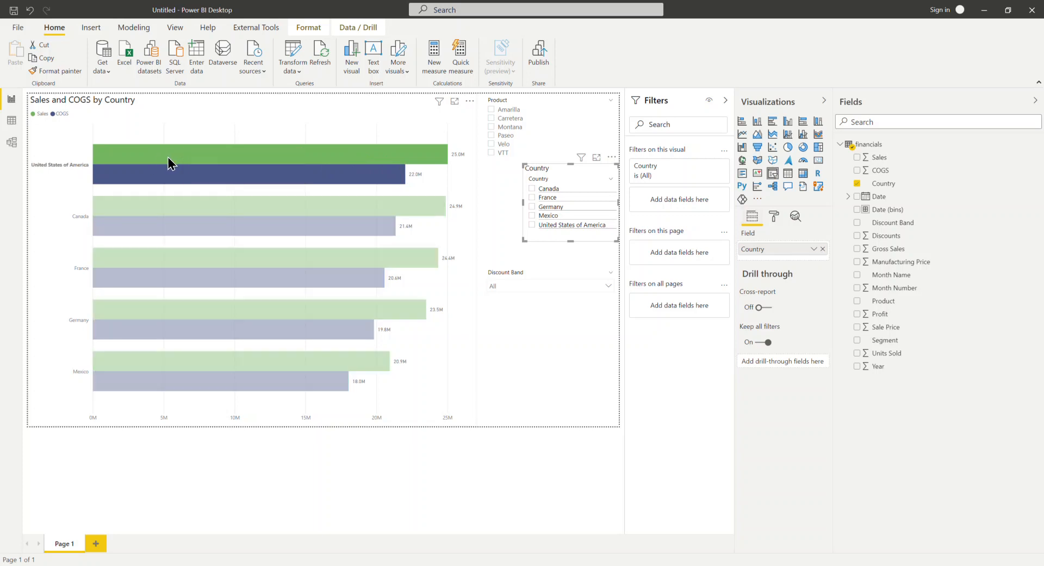
pyautogui.click(211, 162)
pyautogui.click(208, 162)
pyautogui.click(381, 169)
# Add a clustered column chart with Country on the axis and Profit as values in the empty area below the slicers
pyautogui.click(515, 323)
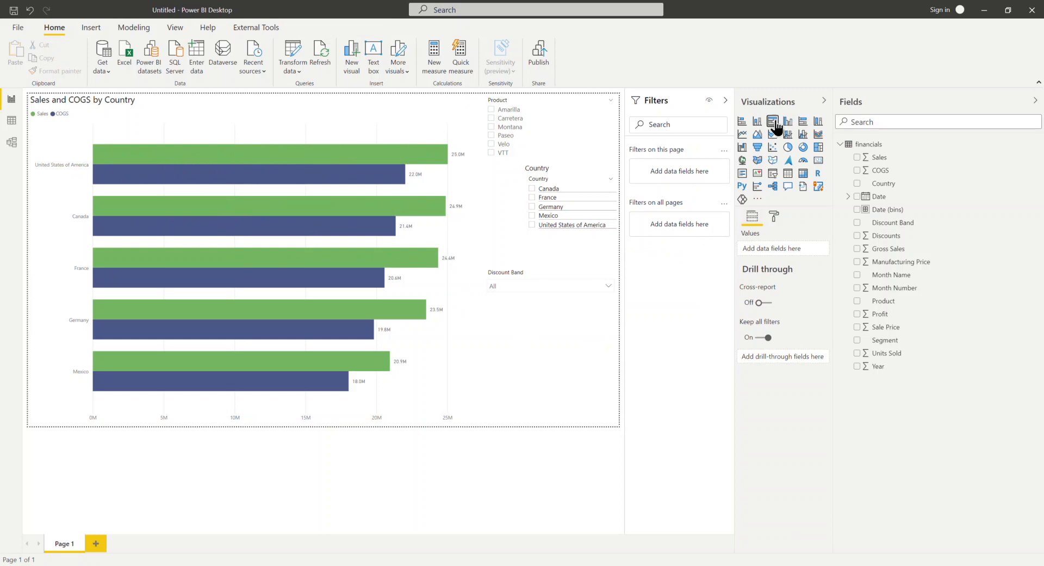
pyautogui.click(772, 120)
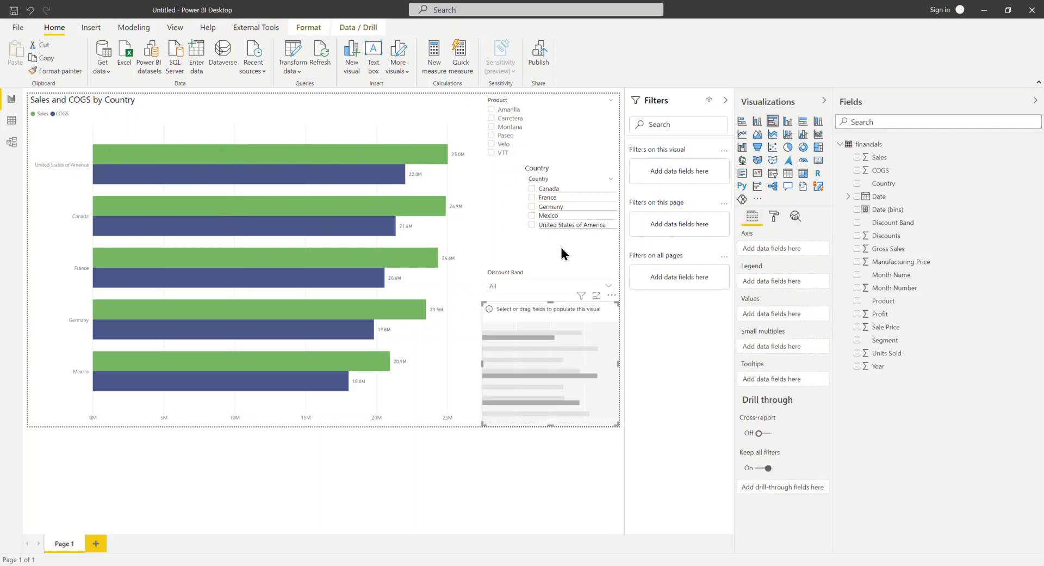
pyautogui.click(787, 121)
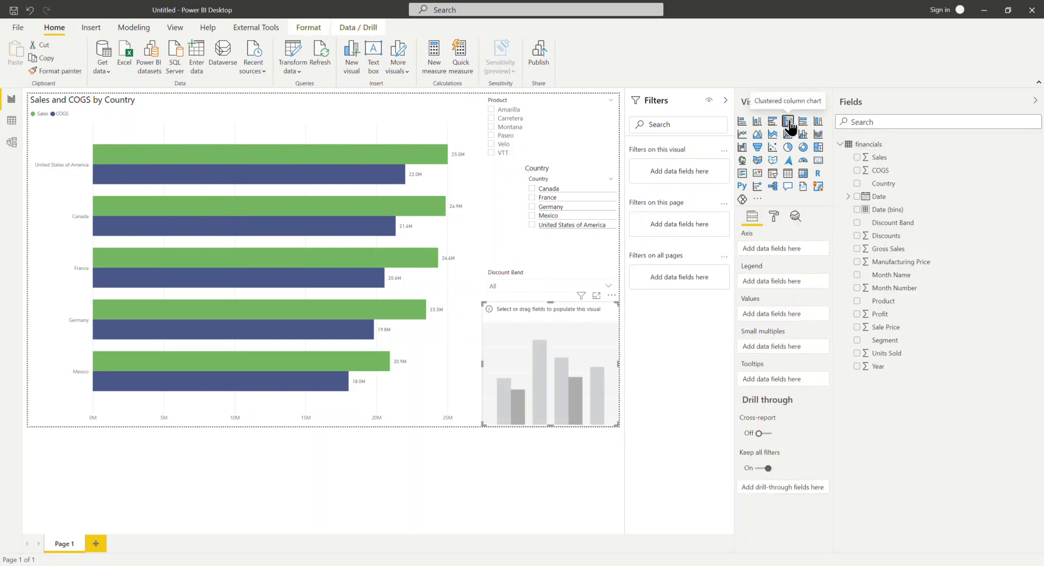
pyautogui.click(857, 184)
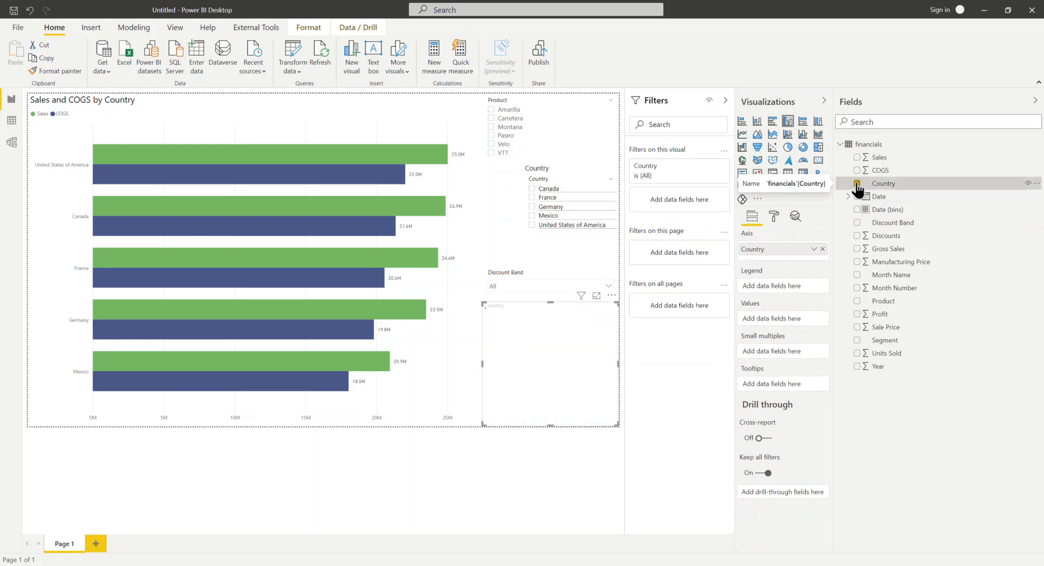
pyautogui.click(858, 314)
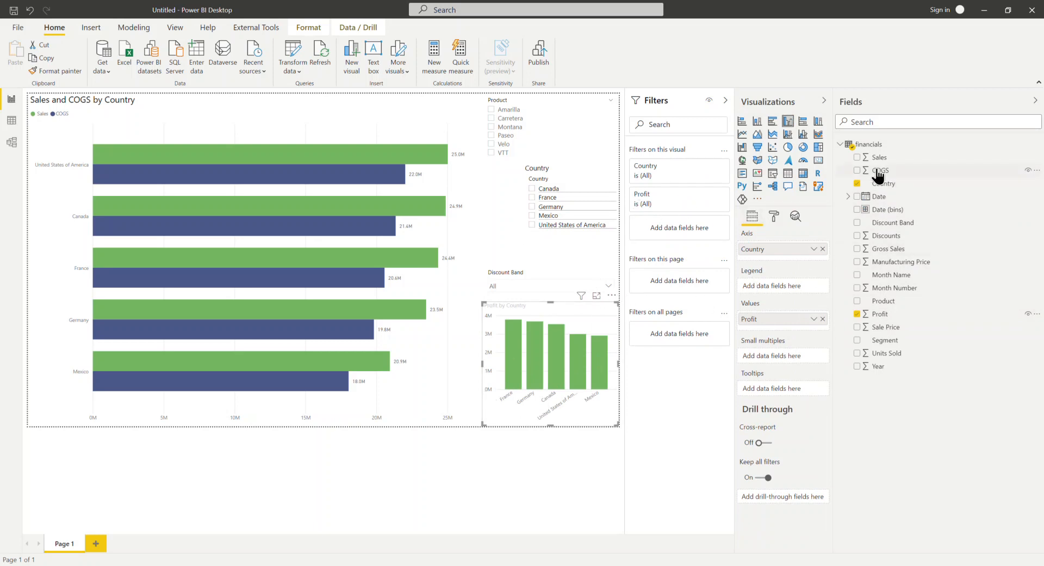
# Cross-highlight the bar chart from the United States of America column in the Profit by Country chart, then clear the highlight
pyautogui.click(577, 363)
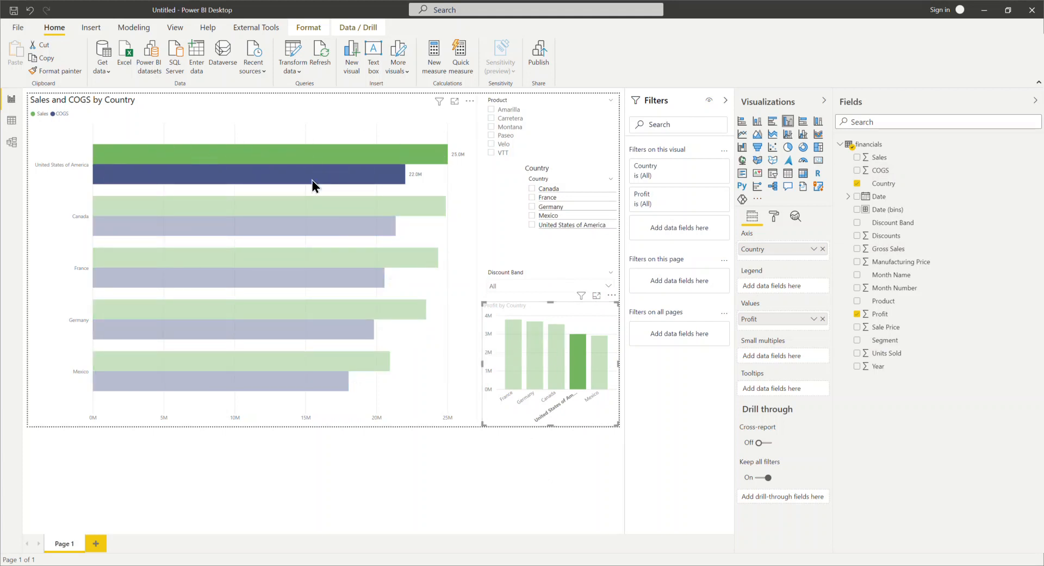
pyautogui.moveTo(581, 362)
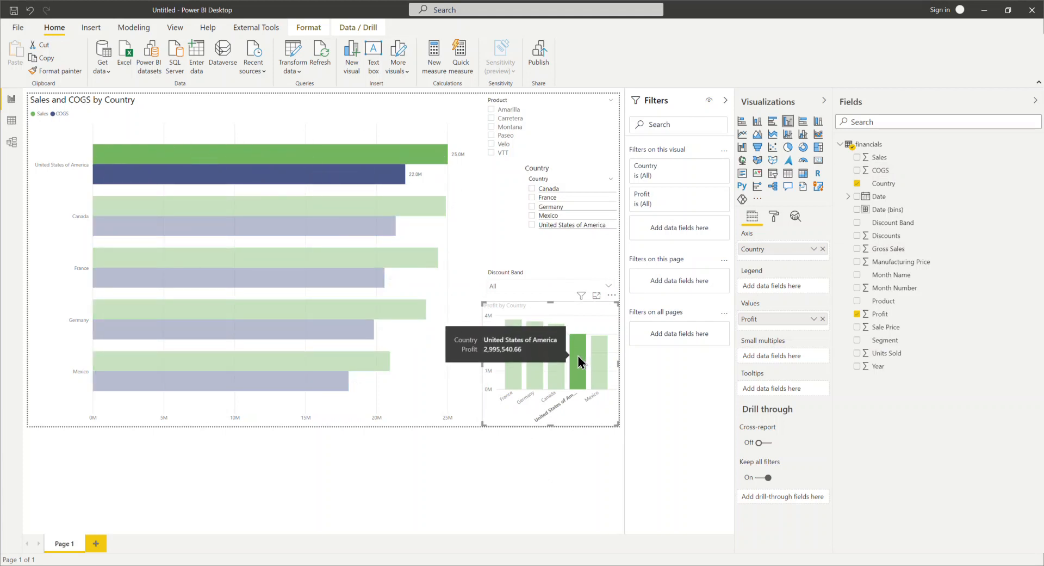
pyautogui.click(581, 362)
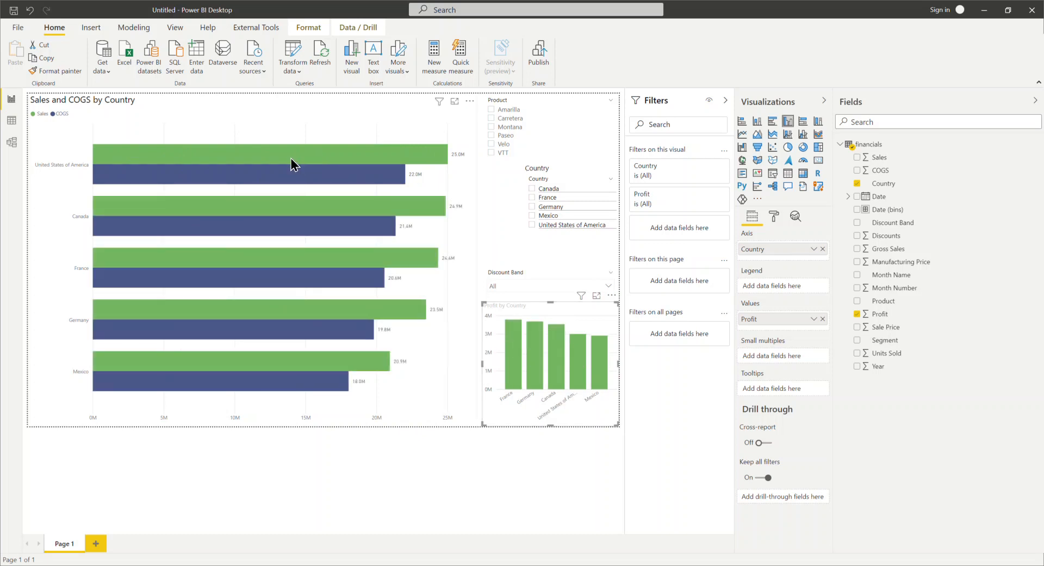
# Highlight United States of America and then Canada from the bar chart, and try the France filter in the Country slicer
pyautogui.click(288, 179)
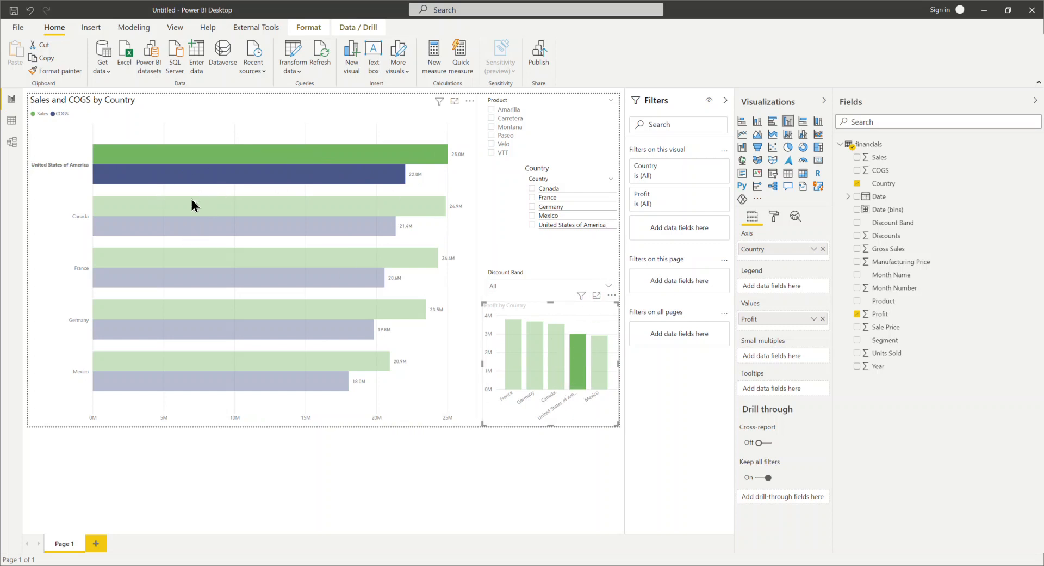
pyautogui.click(185, 219)
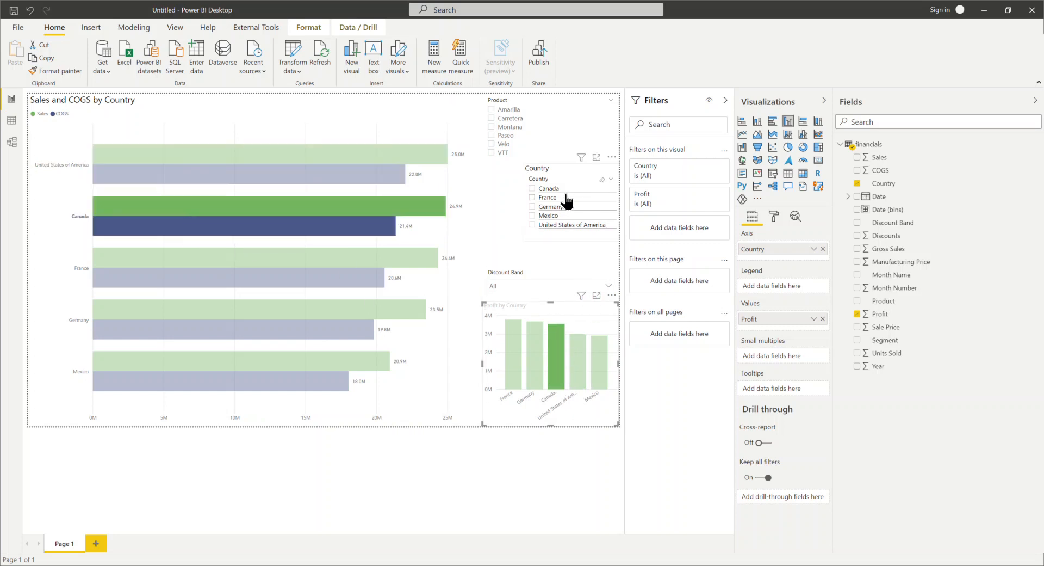
pyautogui.click(533, 198)
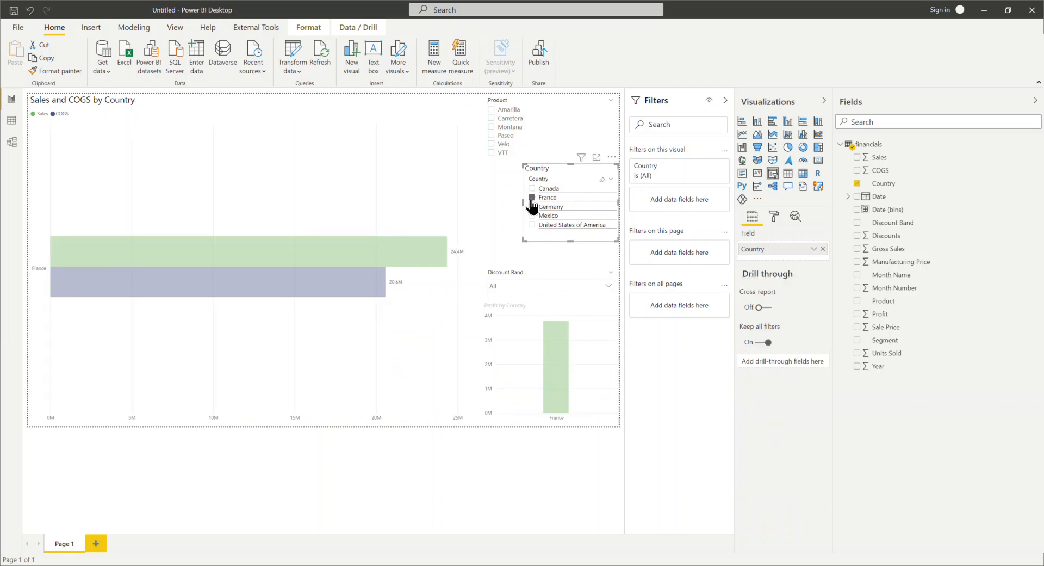
pyautogui.click(532, 198)
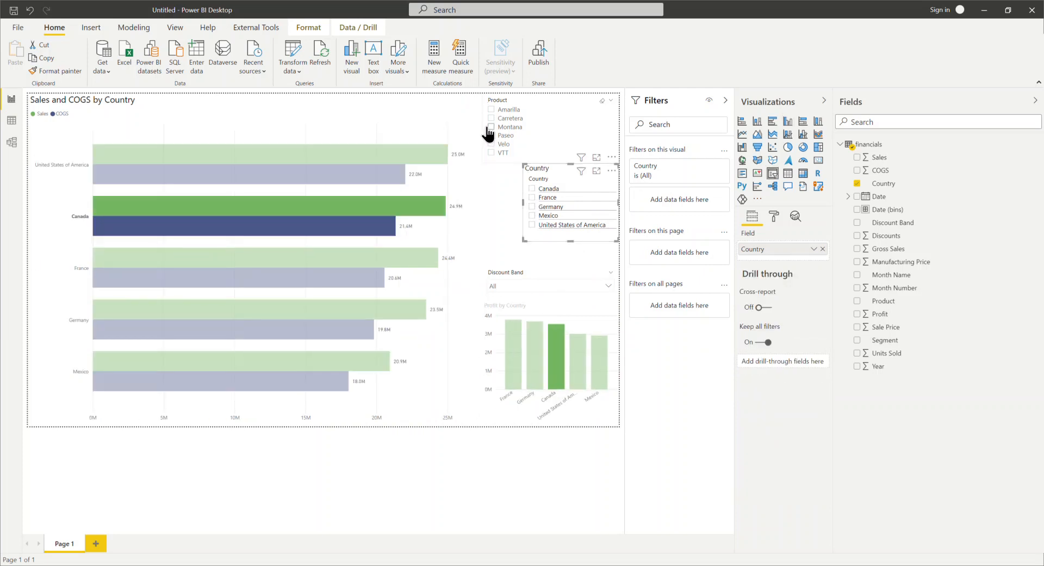
# Filter the report to Montana in the Product slicer and France in the Country slicer, clearing the bar chart highlight
pyautogui.click(492, 129)
pyautogui.click(532, 198)
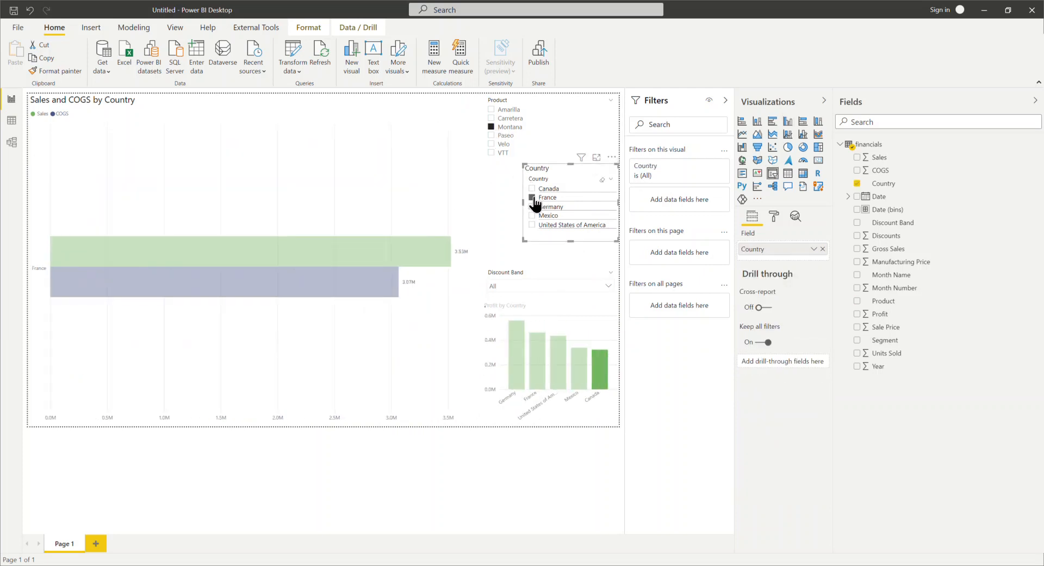
pyautogui.click(337, 250)
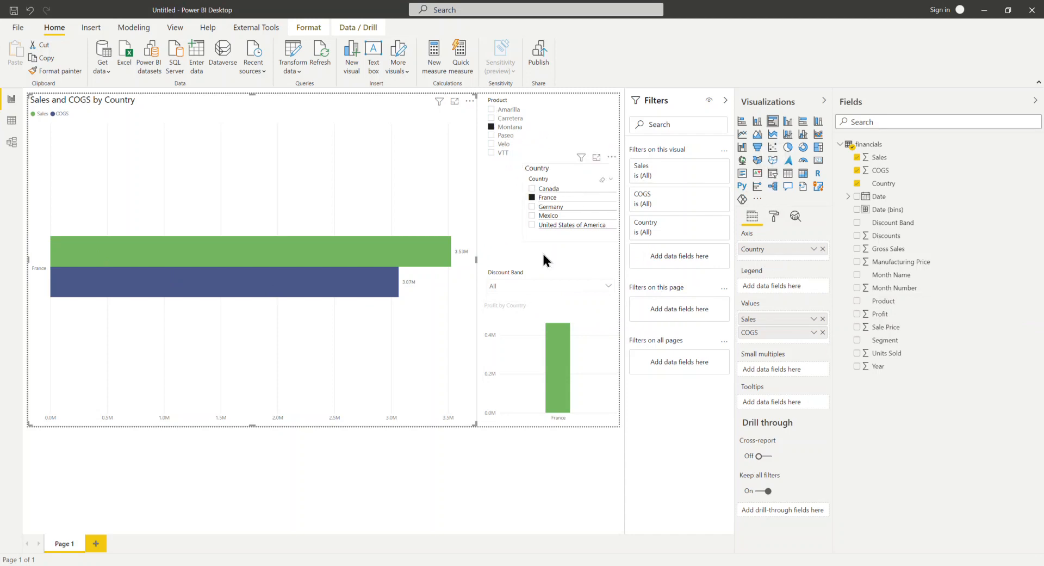
# Convert the Profit by Country column chart to a pie chart and clear France from the Country slicer
pyautogui.moveTo(557, 350)
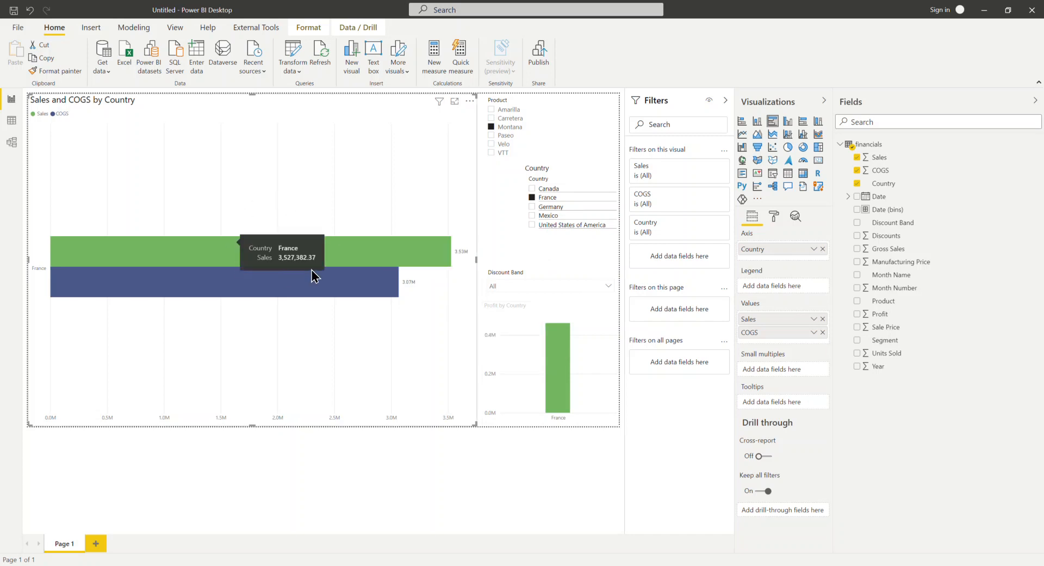
pyautogui.click(579, 310)
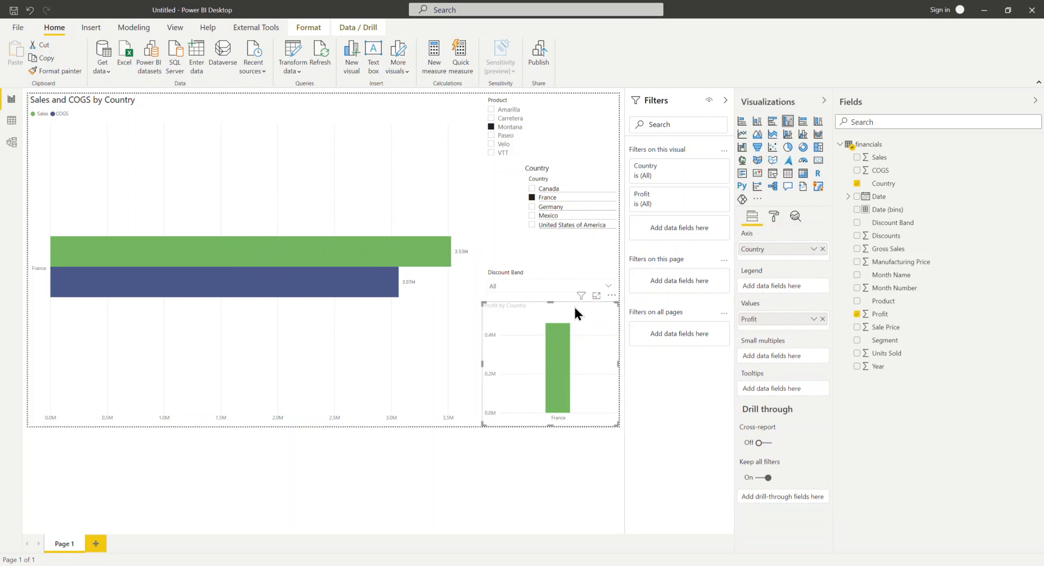
pyautogui.click(788, 147)
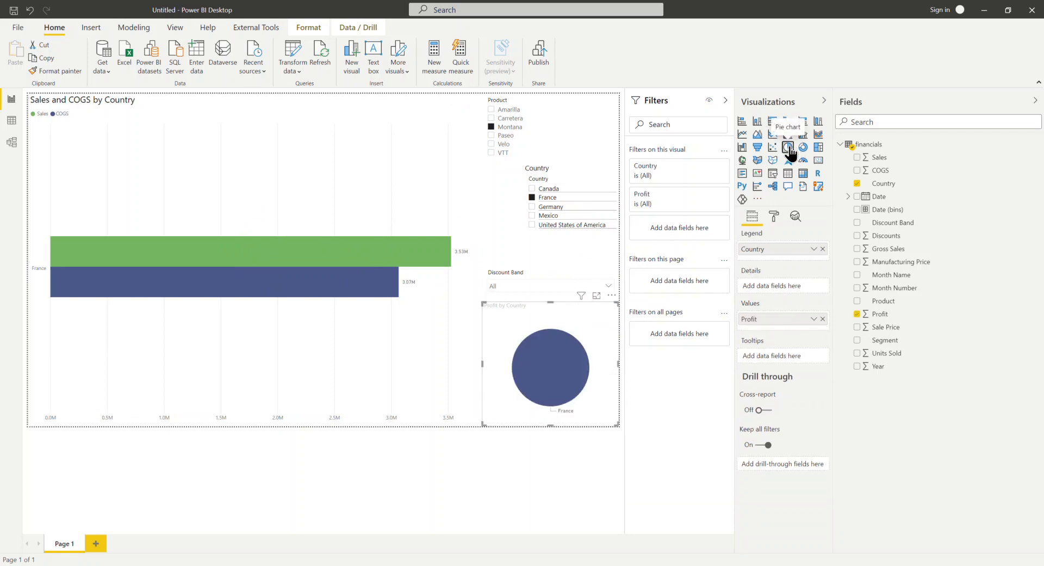
pyautogui.click(533, 198)
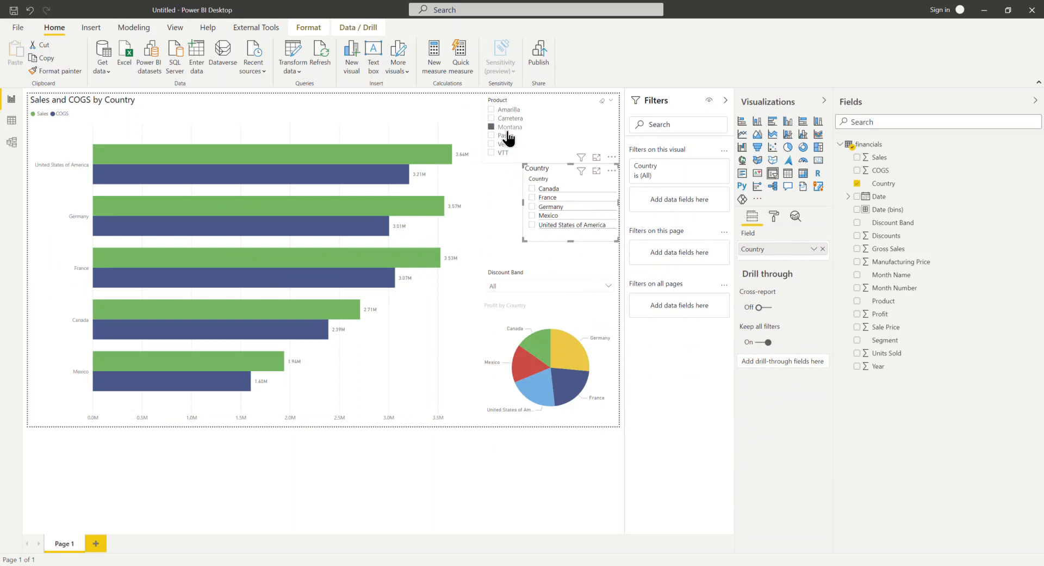
# Highlight Germany from the Profit by Country pie chart and inspect Germany's COGS bar in the bar chart
pyautogui.click(571, 357)
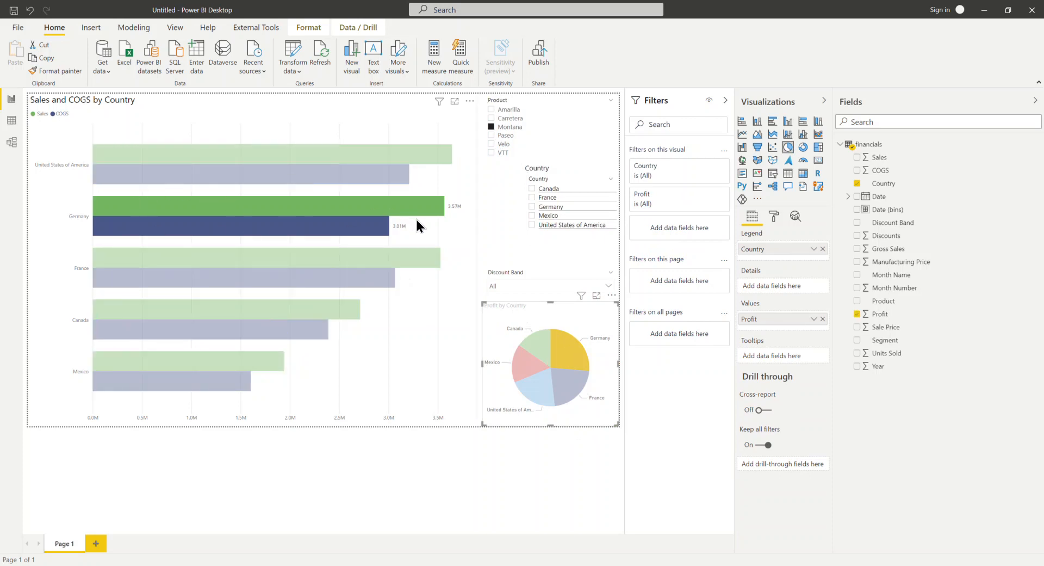
pyautogui.moveTo(278, 229)
pyautogui.moveTo(329, 232)
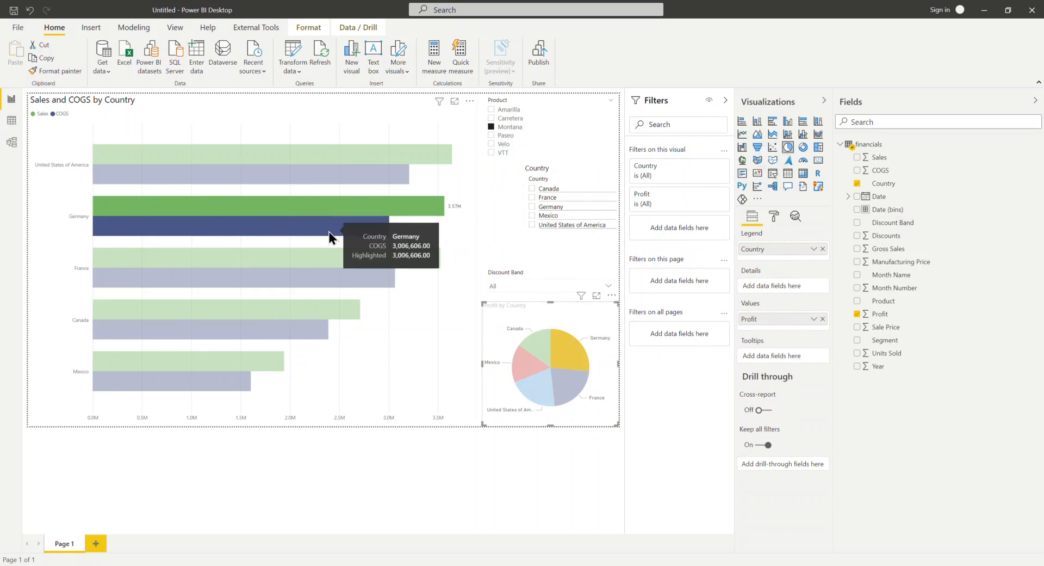